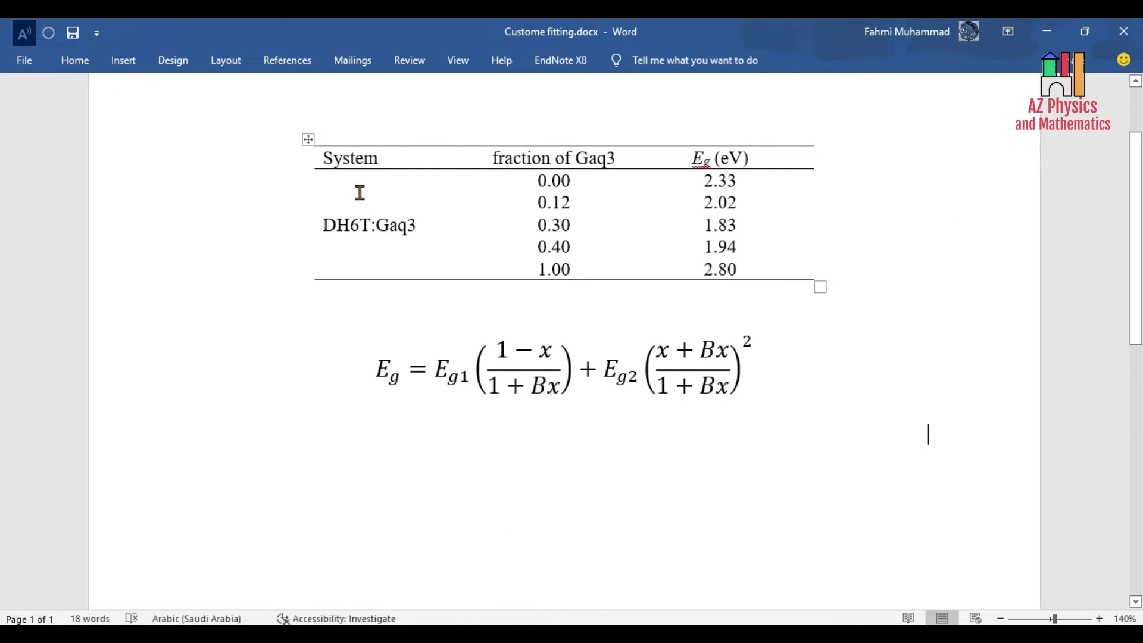
Select 'DH6T' in the DH6T:Gaq3 system cell of the Word table.
left_click(345, 162)
left_click(343, 224)
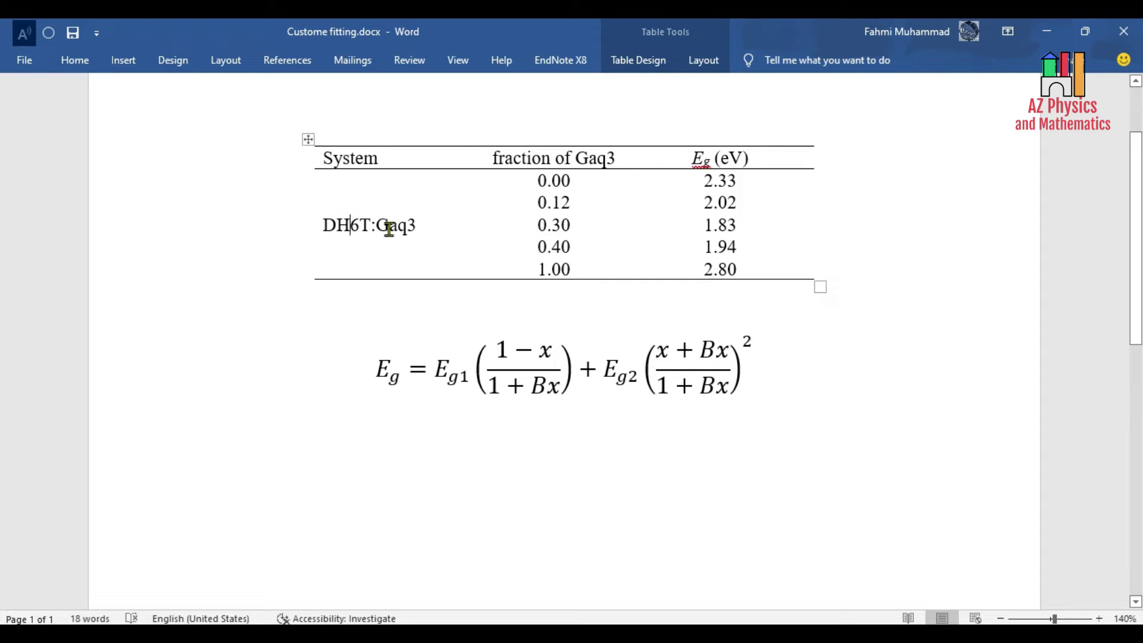
left_click(391, 225)
left_click(342, 226)
left_click_drag(322, 225, 383, 226)
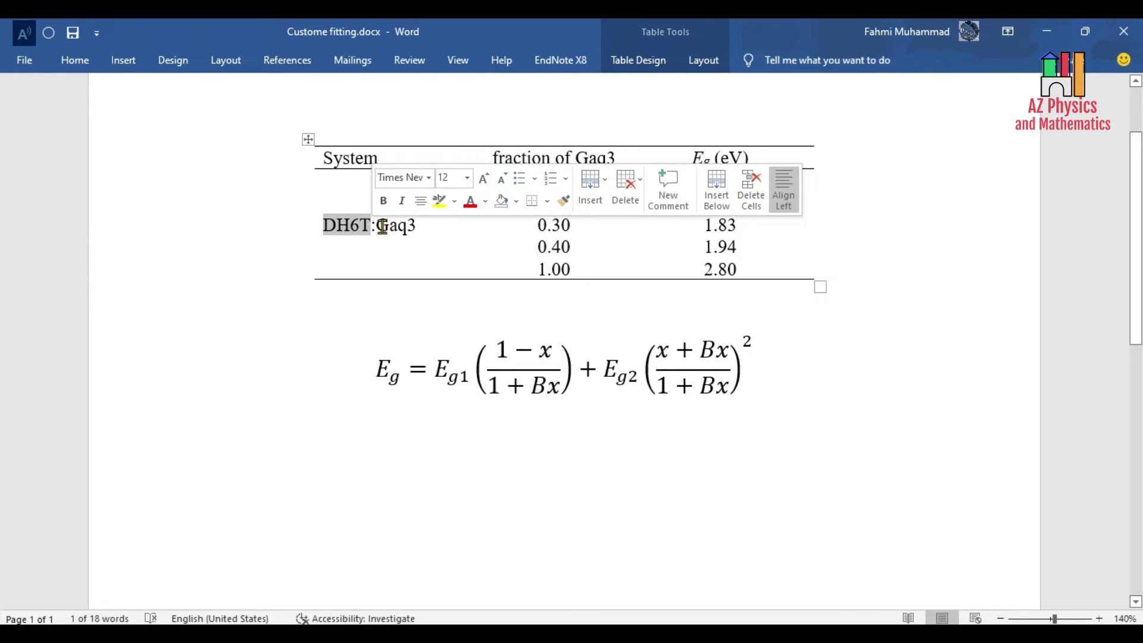
left_click(381, 224)
Highlight the Eg column (2.33–2.80) and the Gaq3 fraction column (0.00–1.00) in the table.
left_click(719, 247)
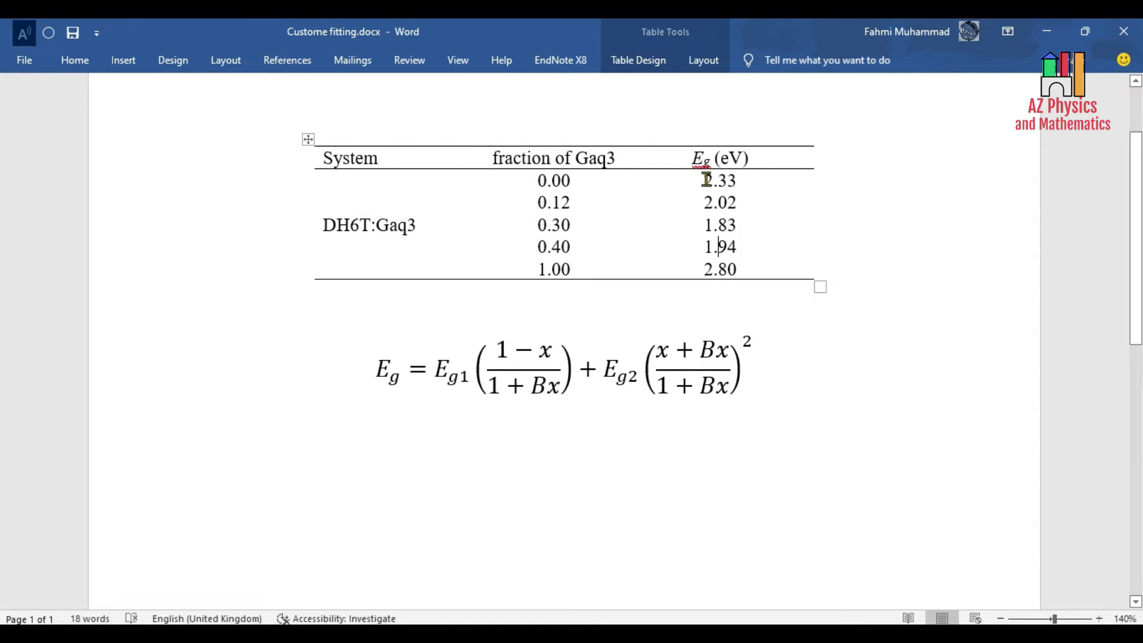
left_click_drag(706, 179, 725, 270)
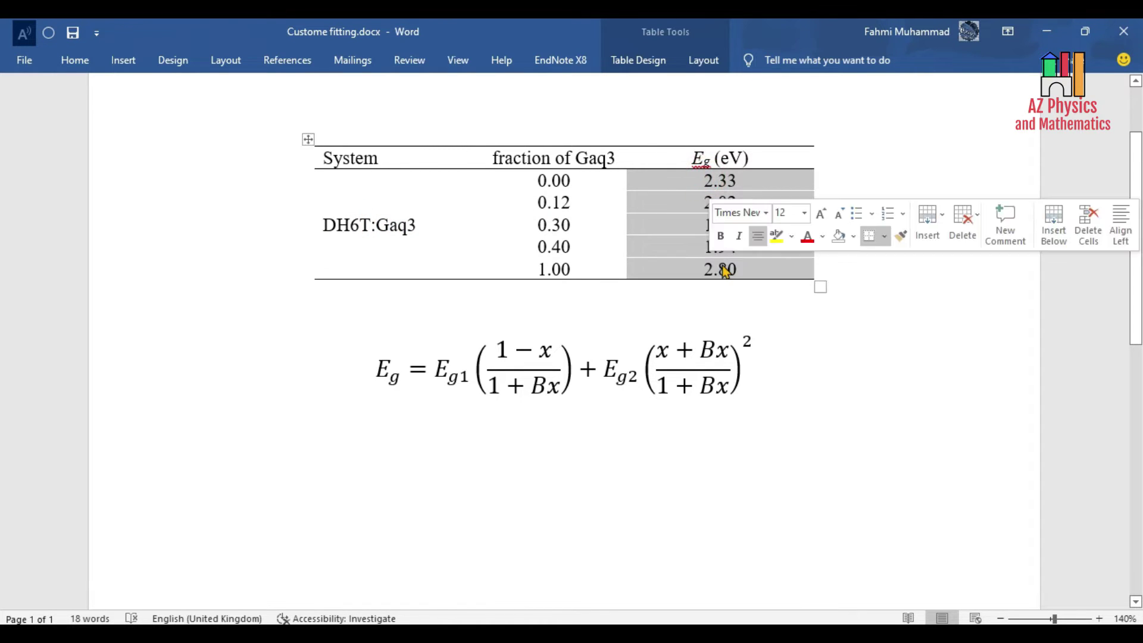
left_click(703, 157)
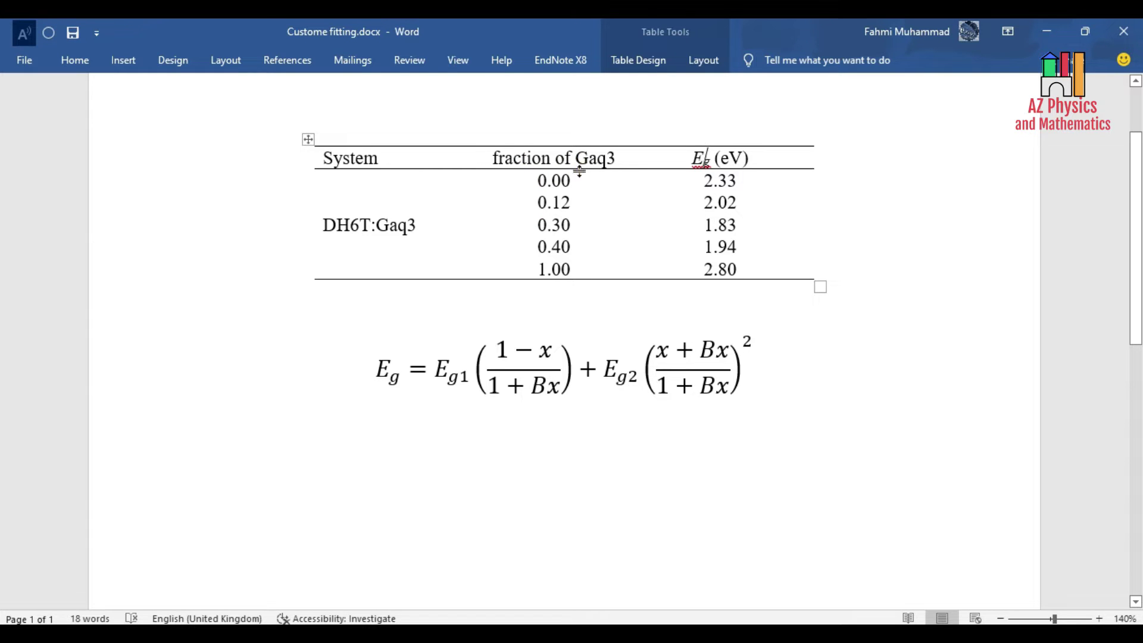
left_click_drag(557, 186, 563, 263)
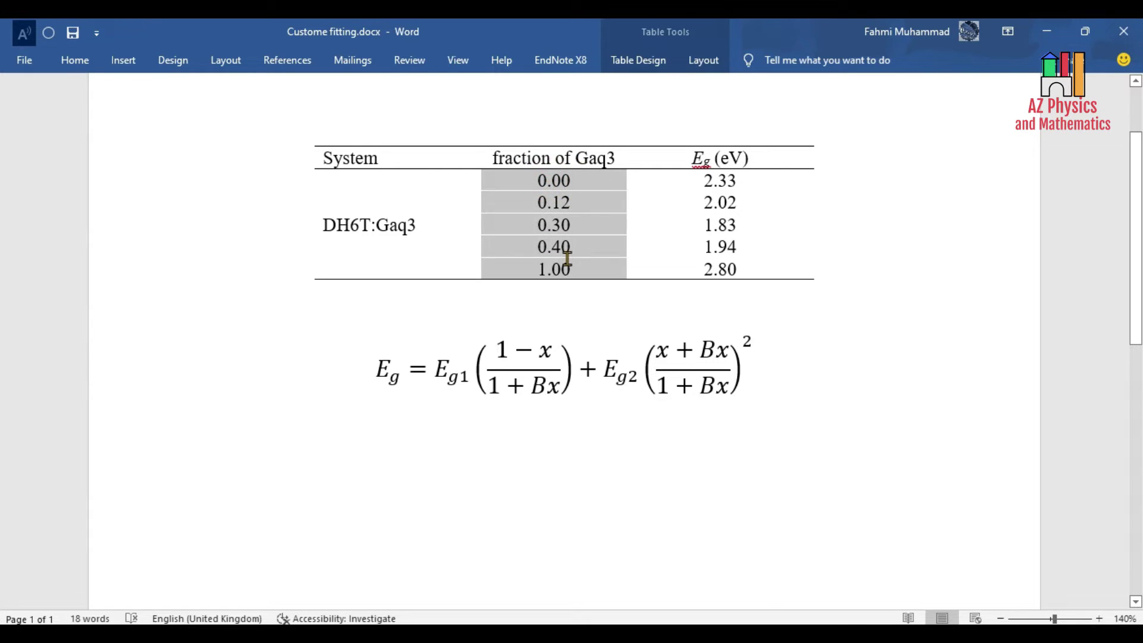
key("Down")
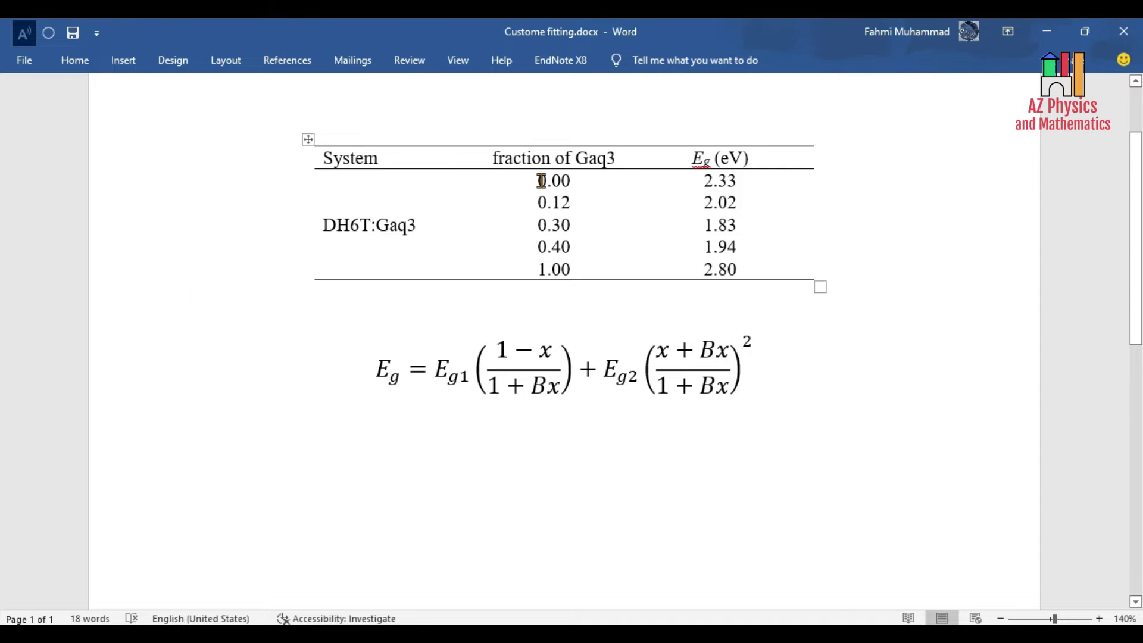
left_click_drag(541, 181, 557, 271)
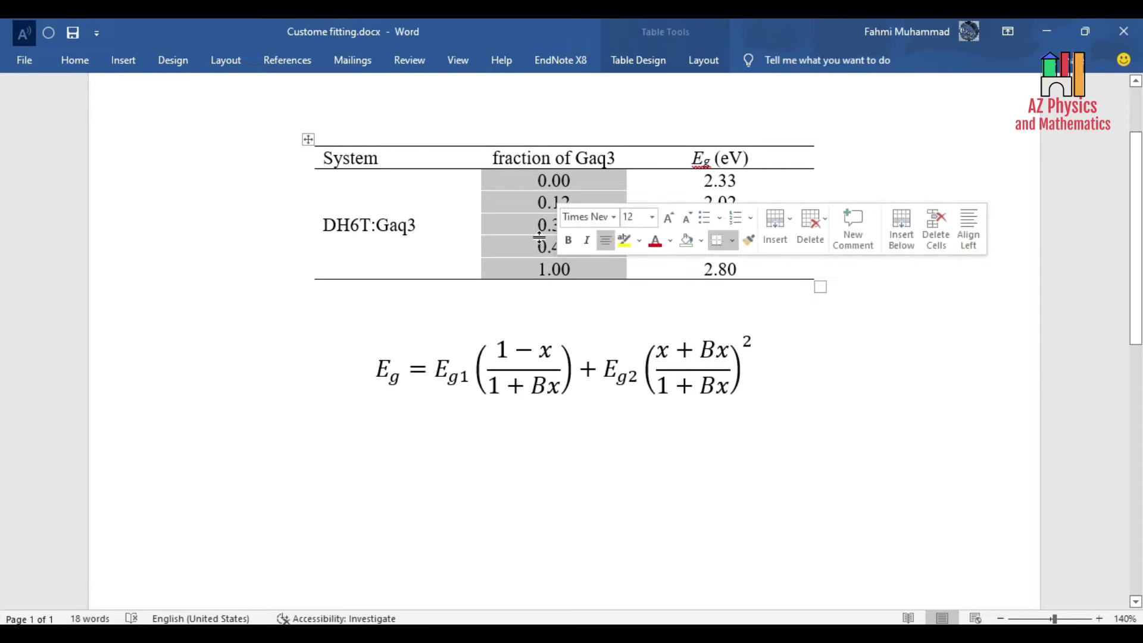
left_click(527, 159)
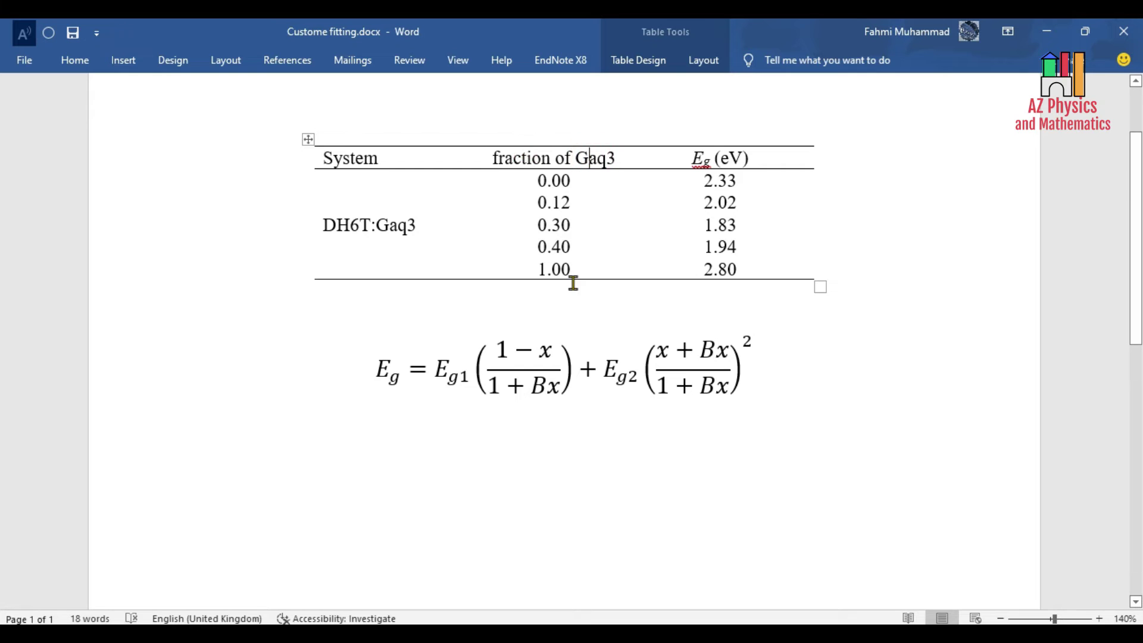
left_click_drag(709, 180, 726, 269)
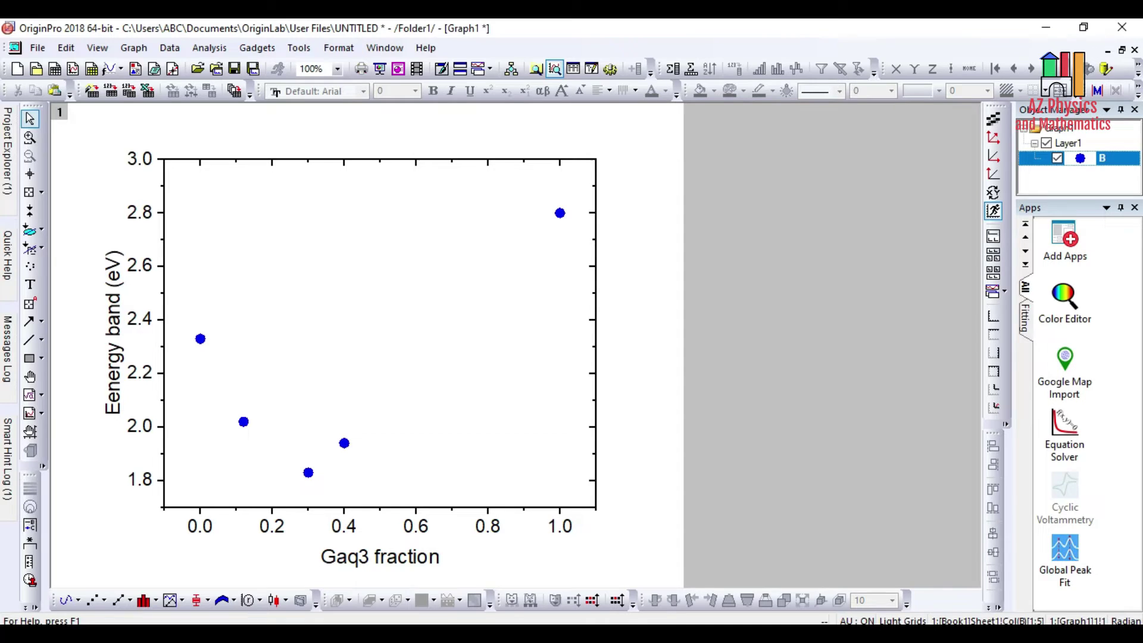
Back in Word, clear the table selection and click into the band-gap equation.
key("alt+Tab")
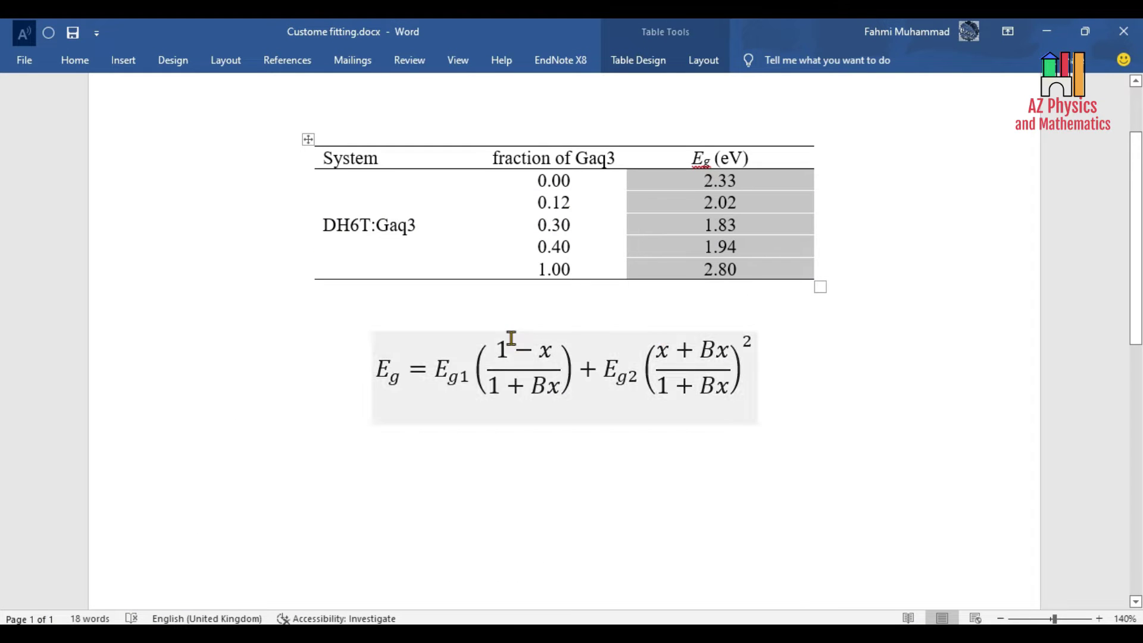
left_click(865, 391)
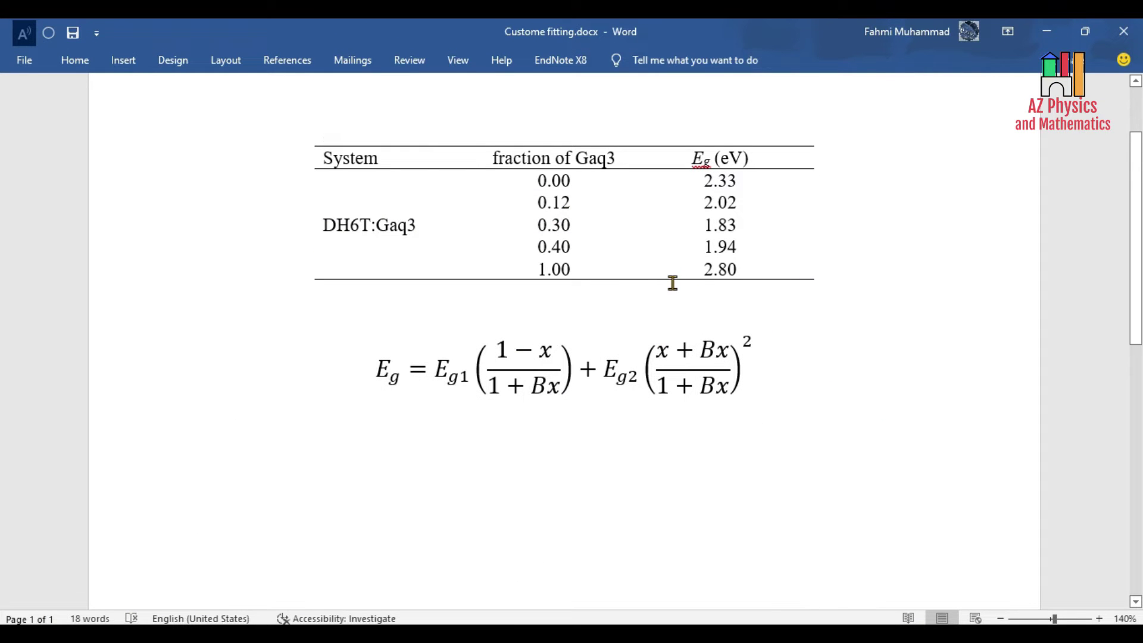
left_click(390, 394)
left_click(519, 467)
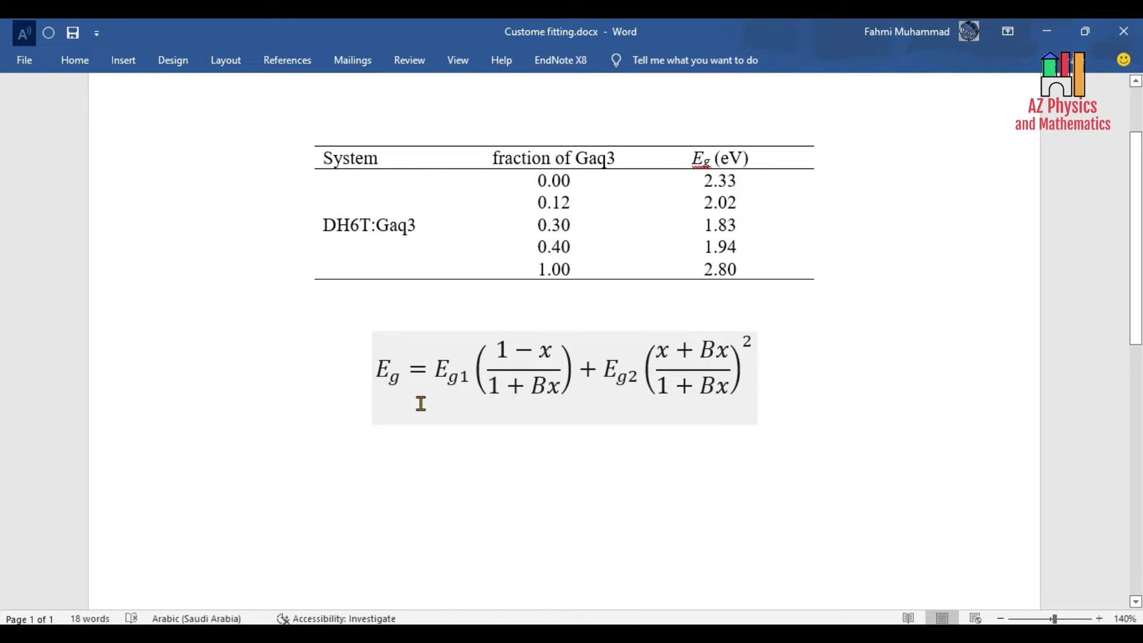
left_click(383, 390)
left_click(509, 447)
Highlight the equation's numerator x + Bx, denominator 1 + Bx and left-hand E_g term.
left_click_drag(729, 351, 663, 352)
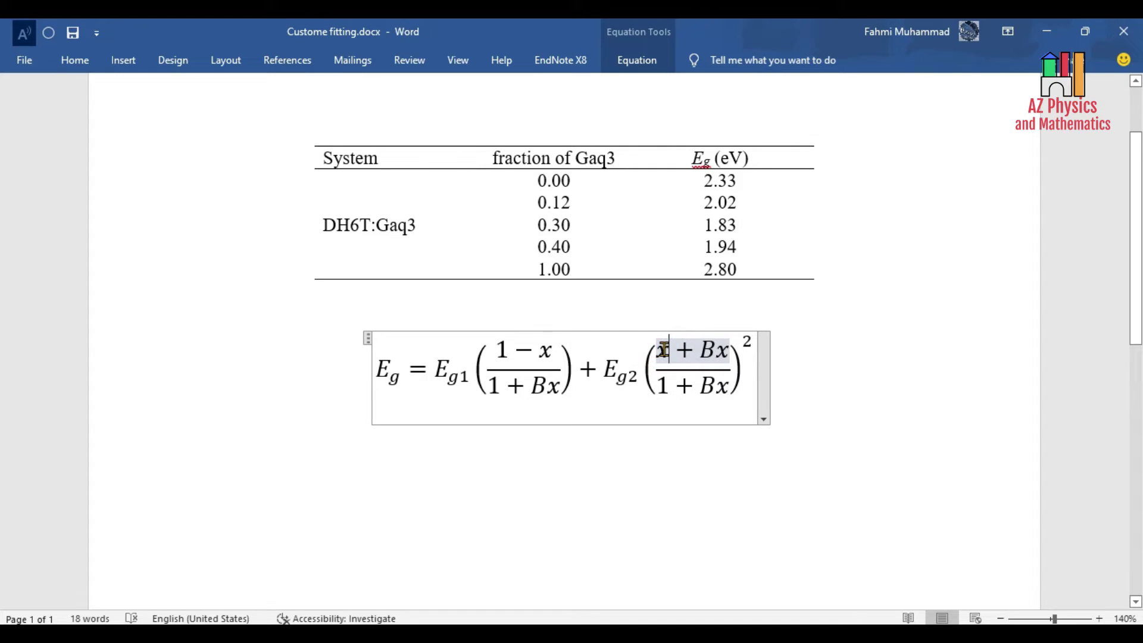
double_click(716, 387)
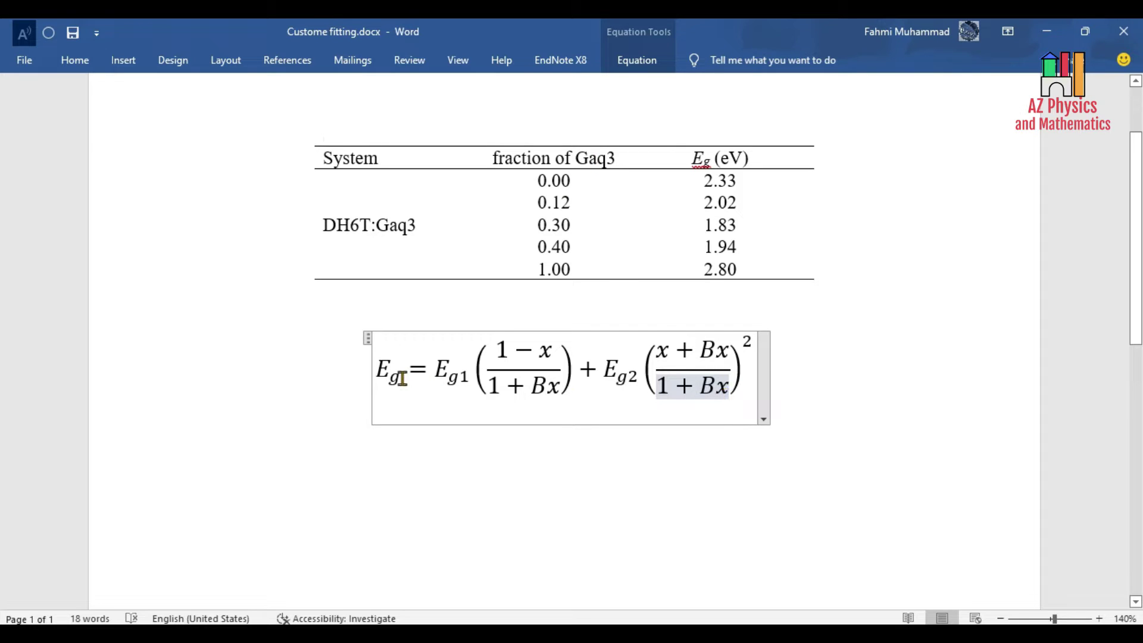
left_click(394, 377)
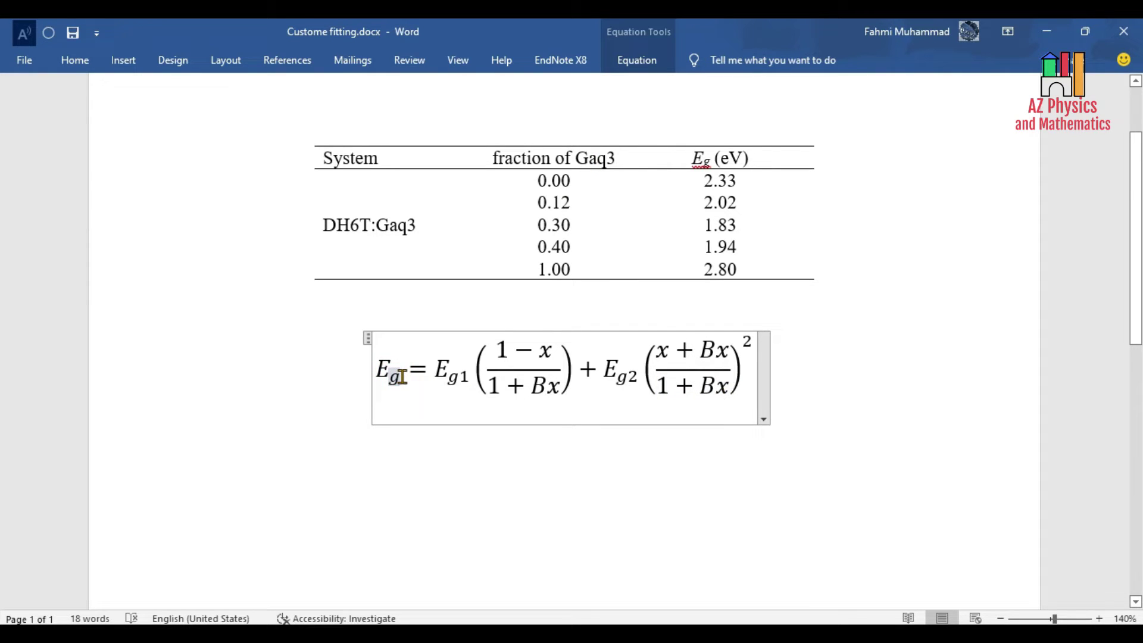
left_click_drag(401, 377, 380, 375)
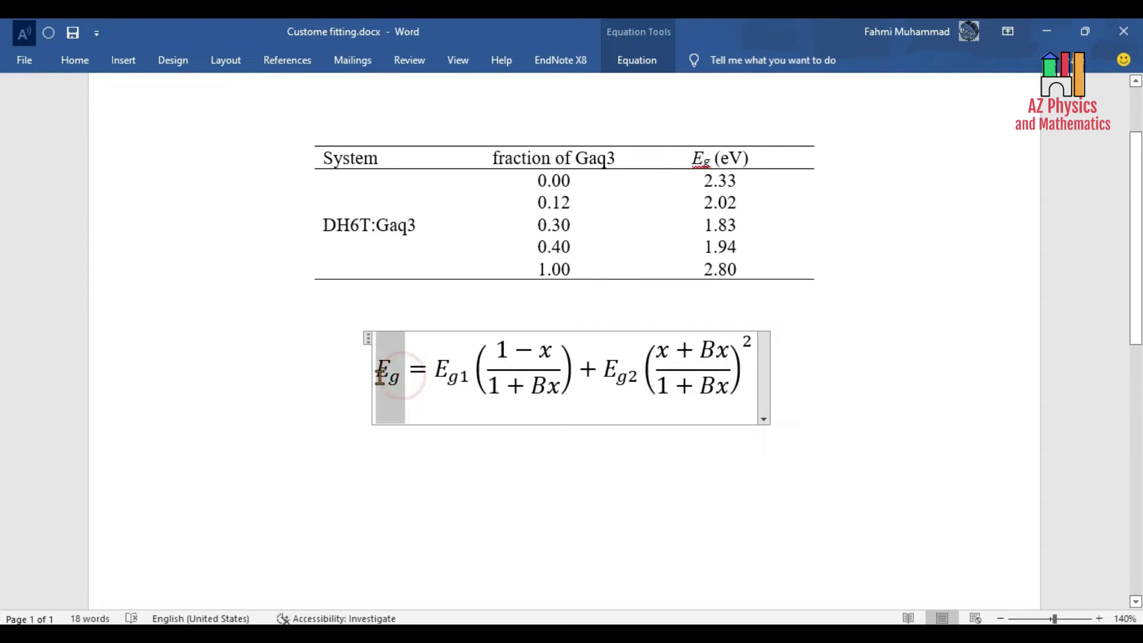
left_click(395, 483)
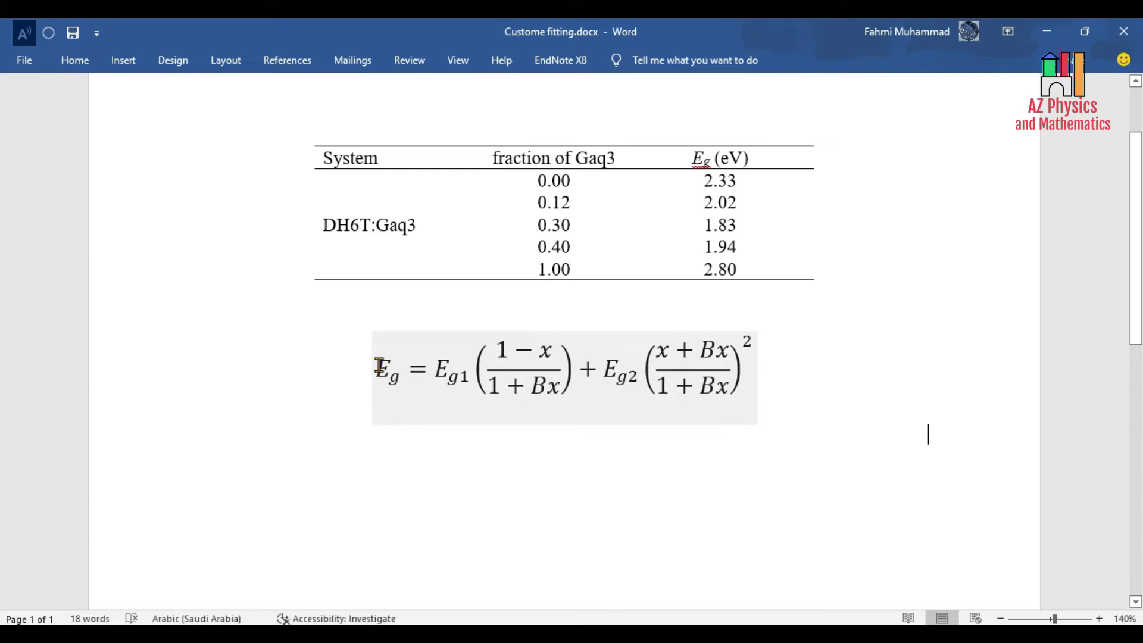
Select the entire band-gap equation and copy it.
left_click_drag(379, 366, 734, 373)
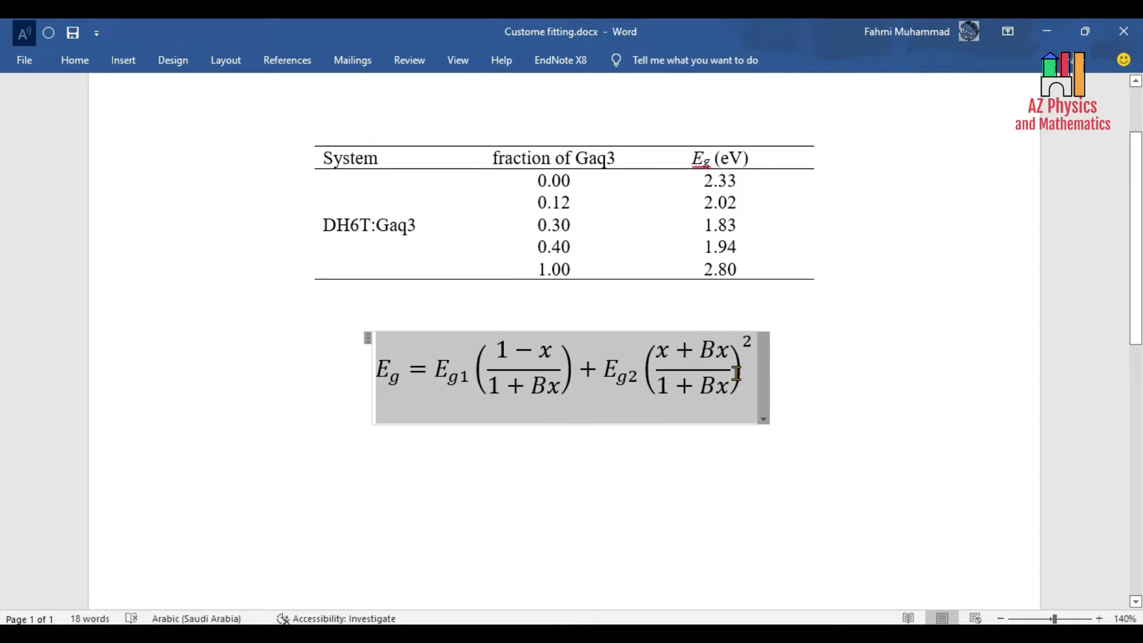
left_click(617, 467)
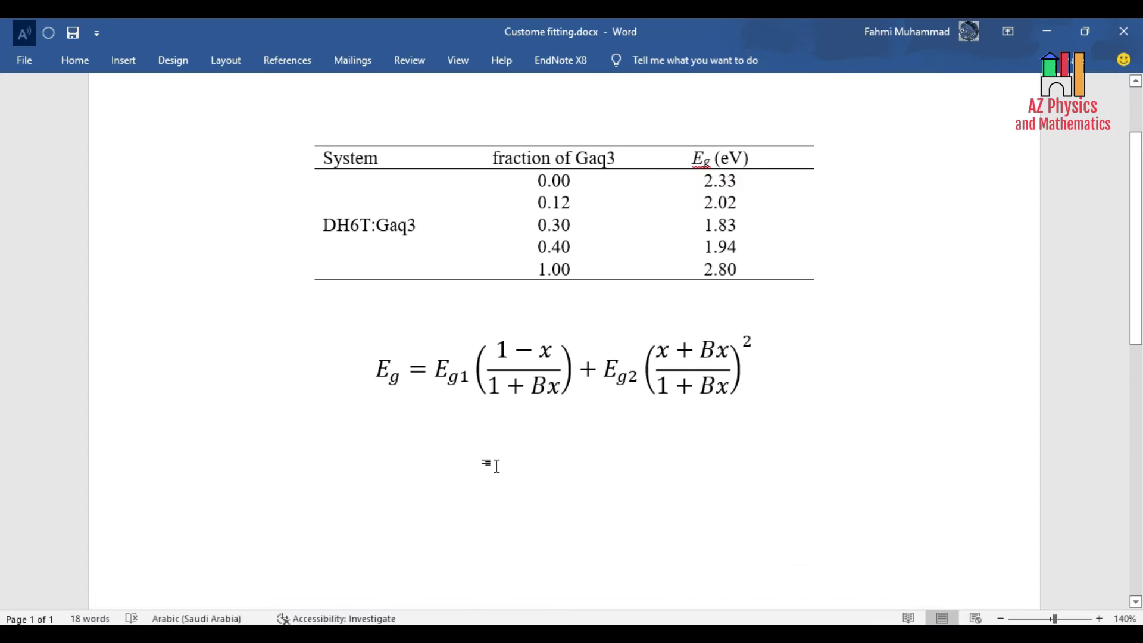
double_click(526, 366)
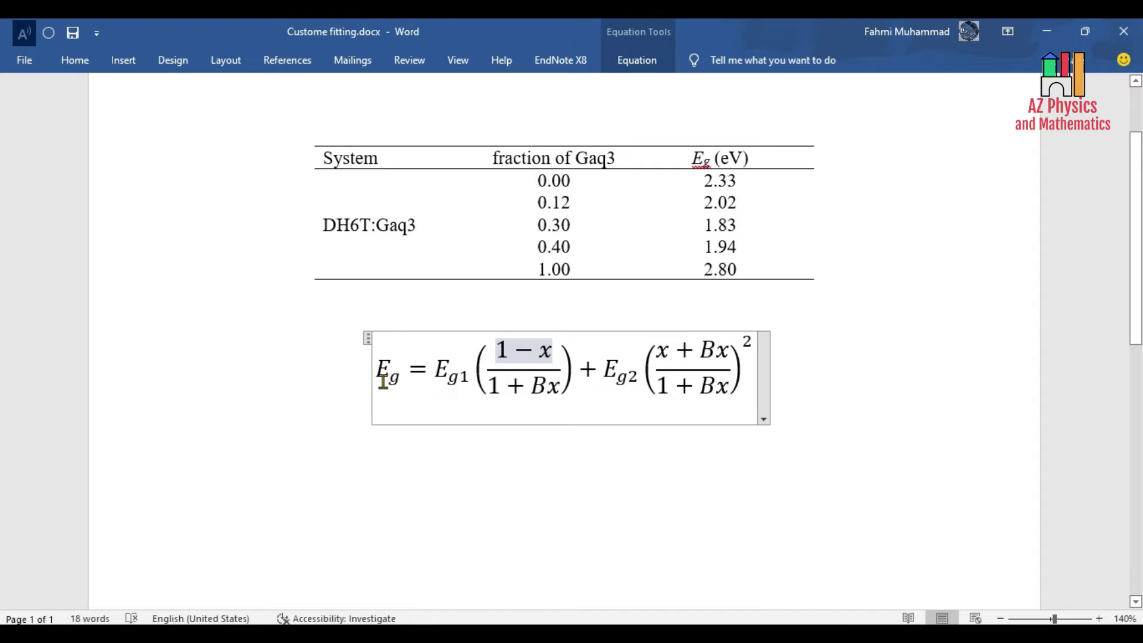
left_click_drag(379, 375, 717, 375)
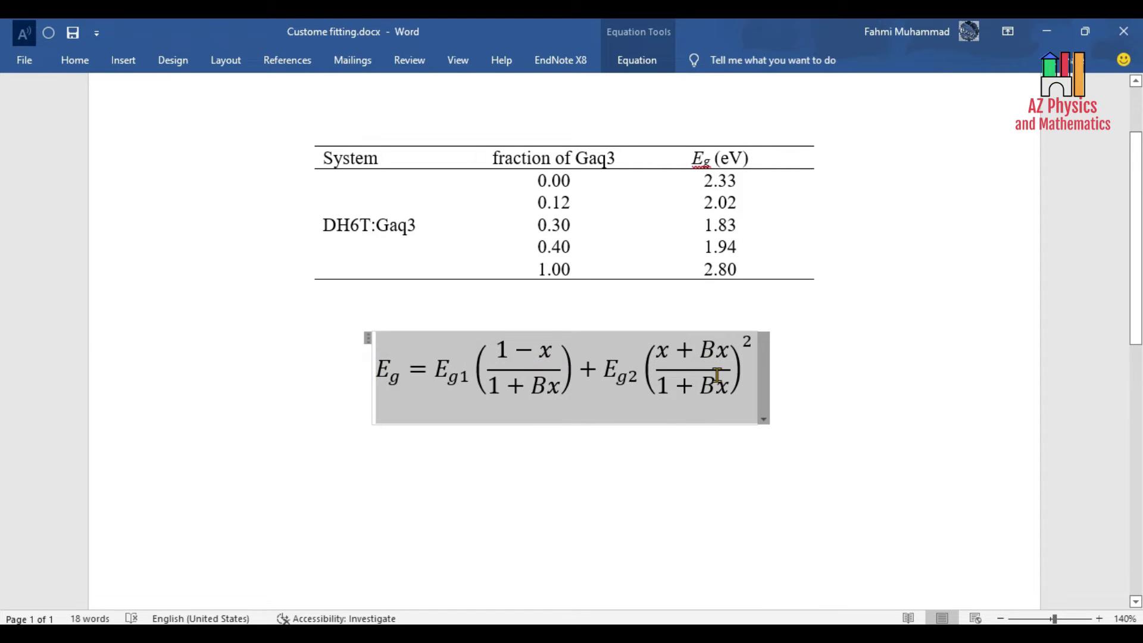
right_click(720, 382)
left_click(755, 404)
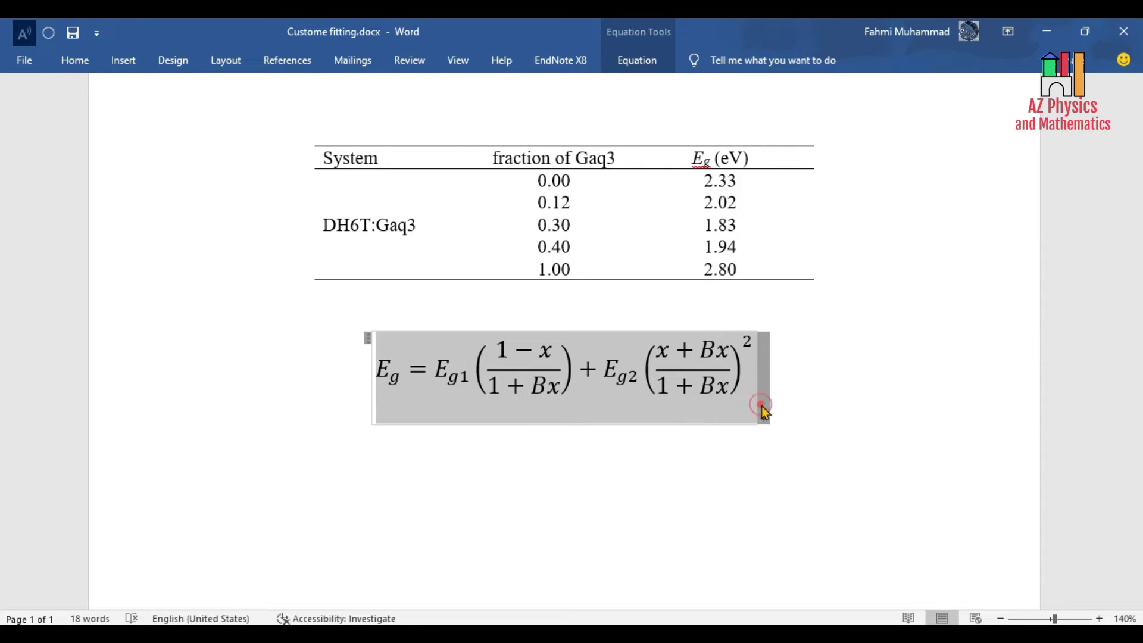
left_click(569, 458)
left_click(538, 467)
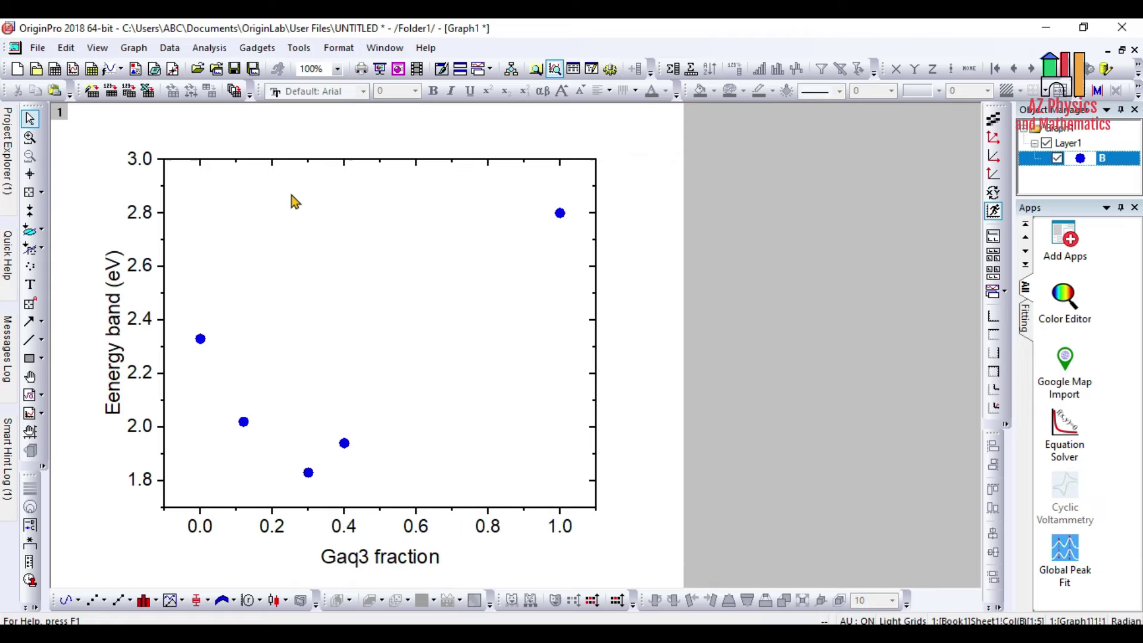
Select the five scatter points and launch Nonlinear Curve Fit from the Analysis menu.
left_click(243, 422)
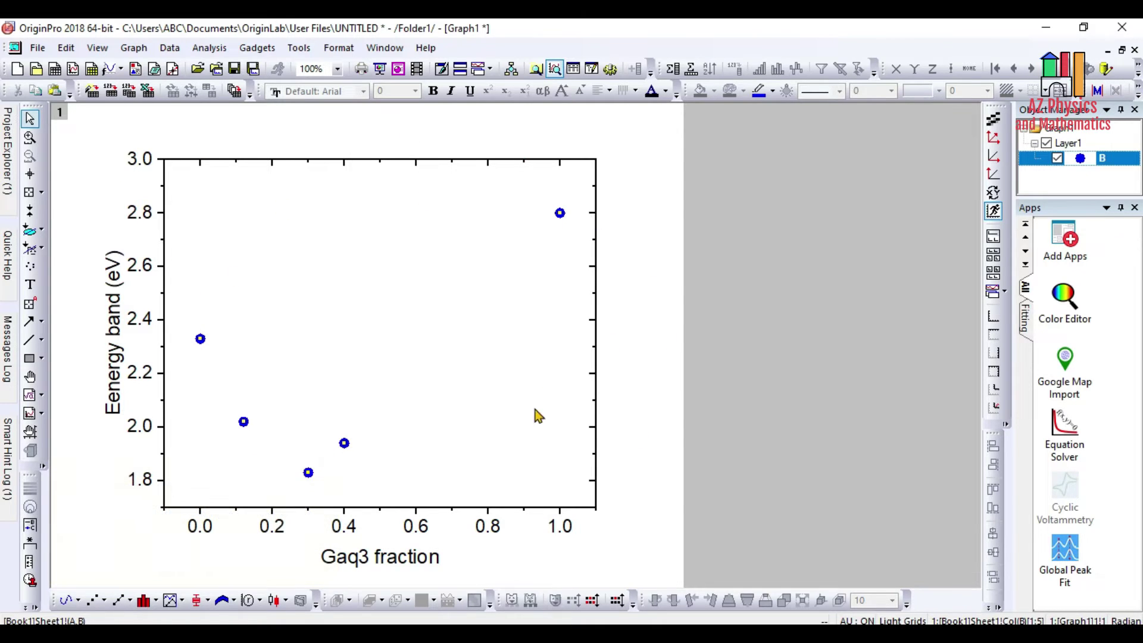
left_click(211, 53)
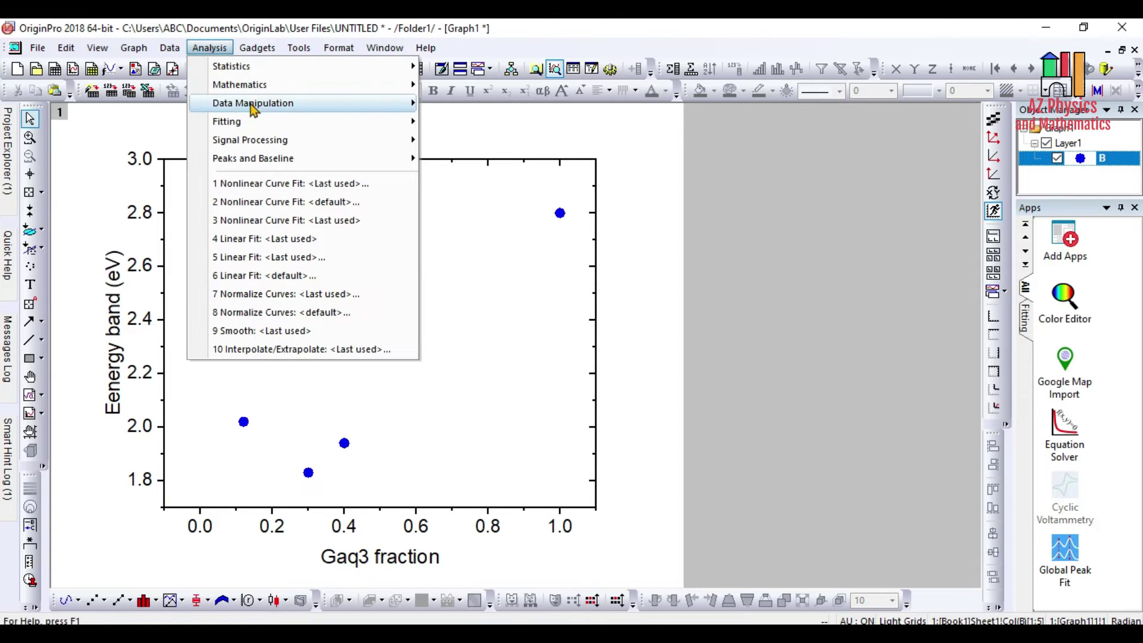
mouse_move(292, 126)
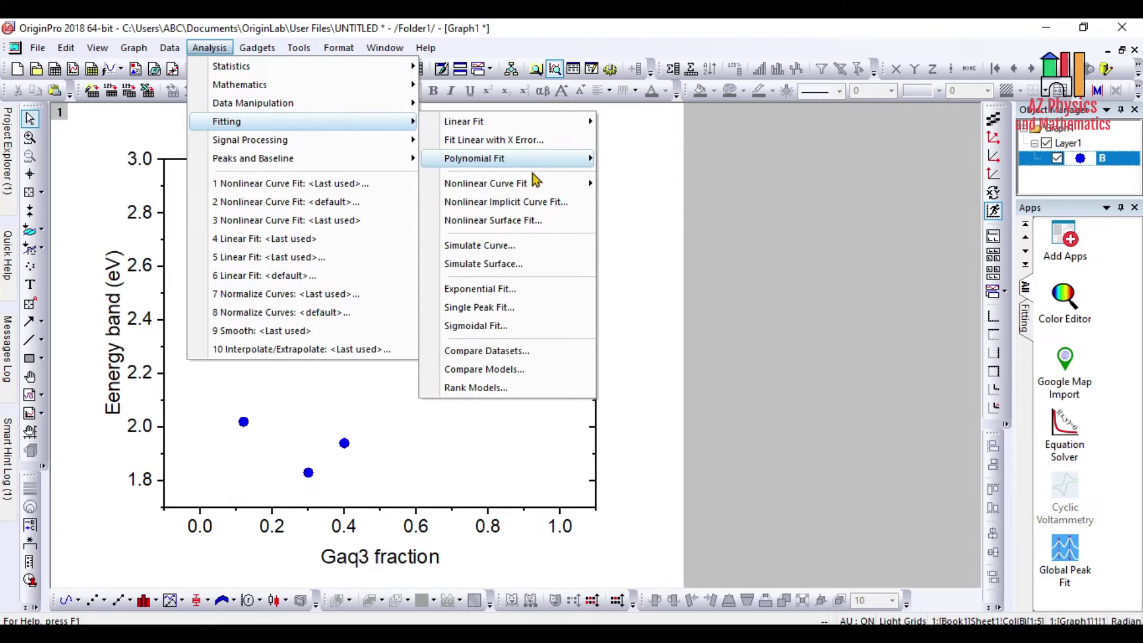
mouse_move(538, 186)
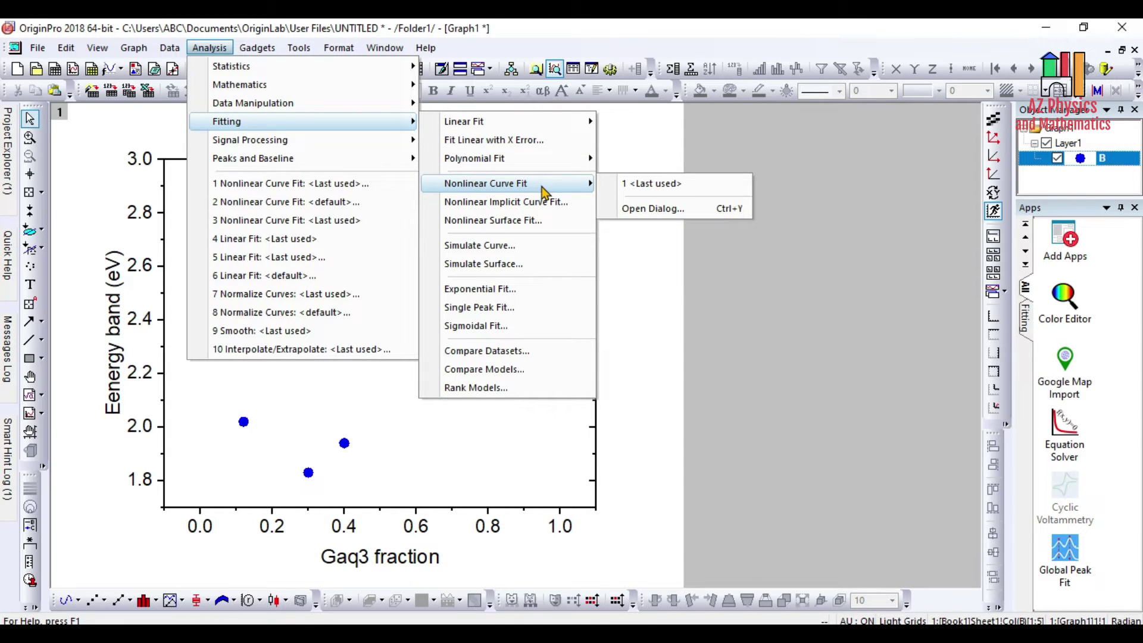
left_click(660, 212)
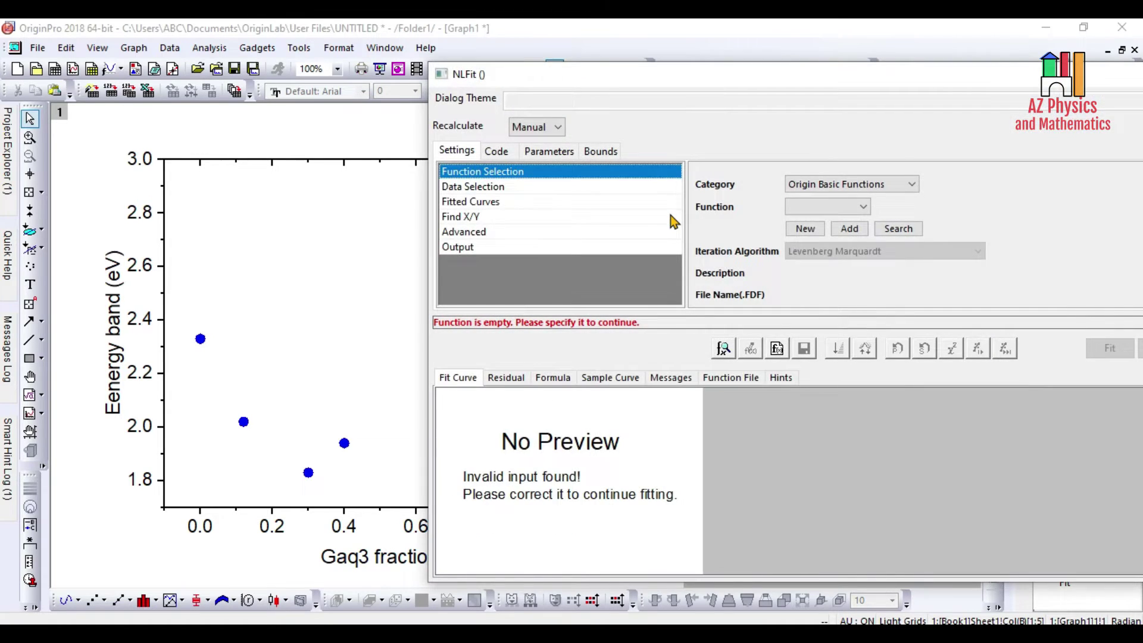
In the NLFit dialog, choose the Polynomial category and start a New fitting function.
left_click_drag(834, 81, 574, 84)
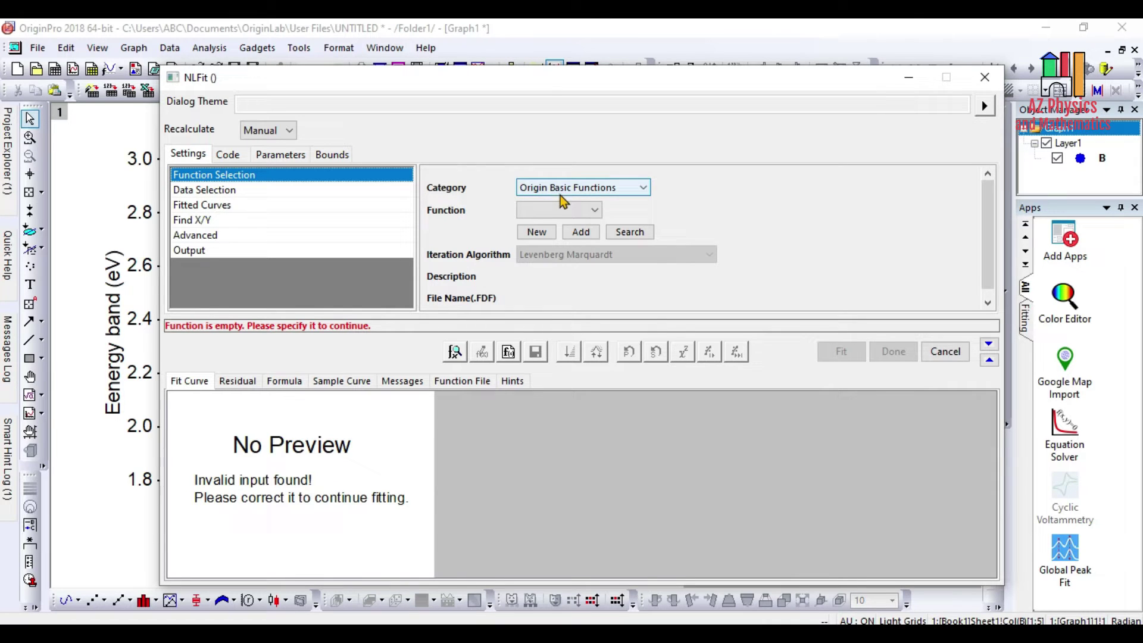
left_click(575, 190)
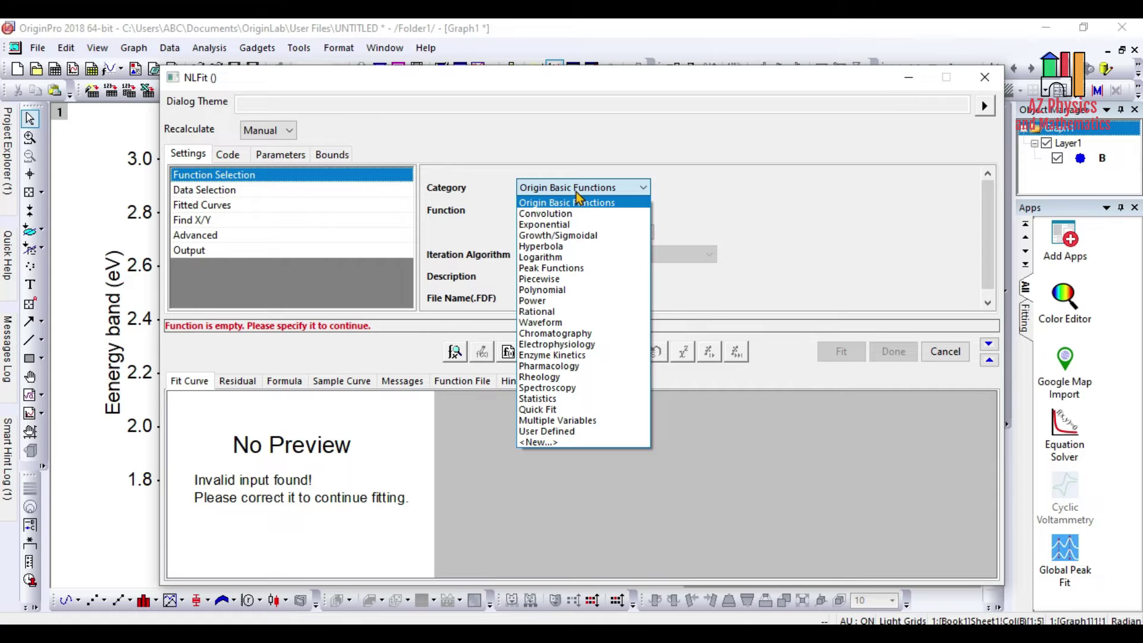
left_click(570, 289)
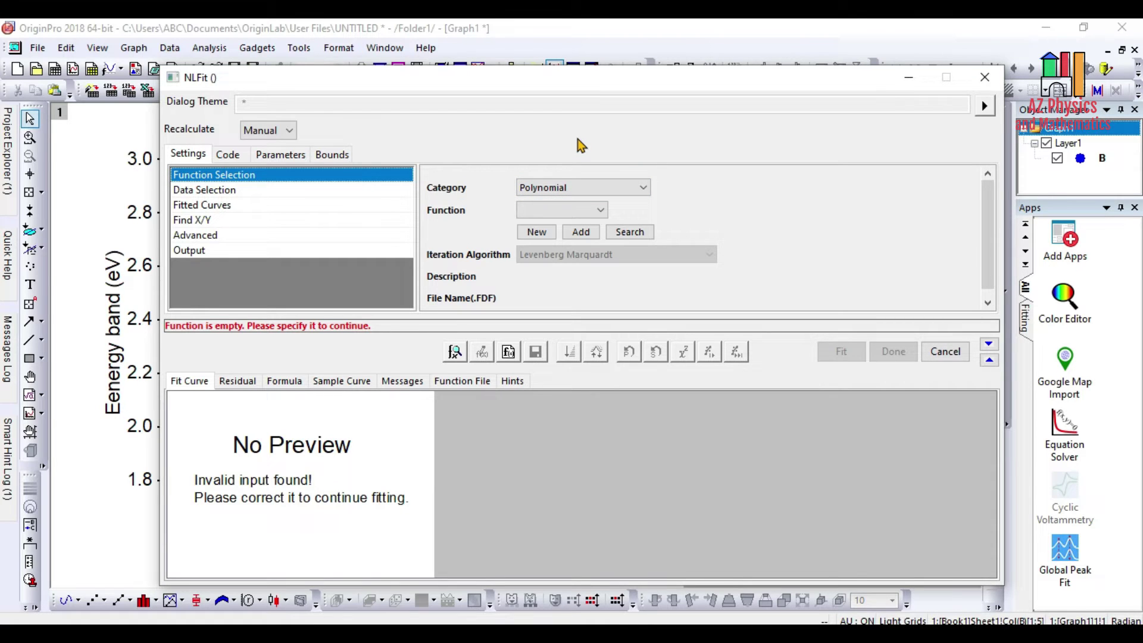
left_click(530, 233)
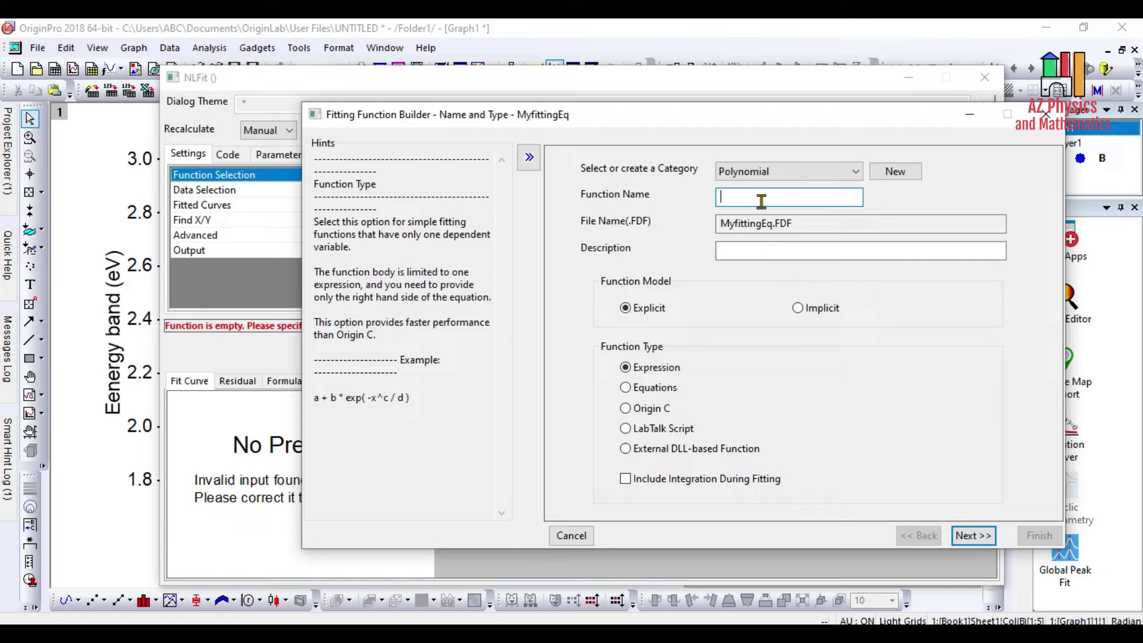
Name the function MyfittingEq and review its x, y and A variables and parameters.
type("MyfittingEq")
left_click(973, 535)
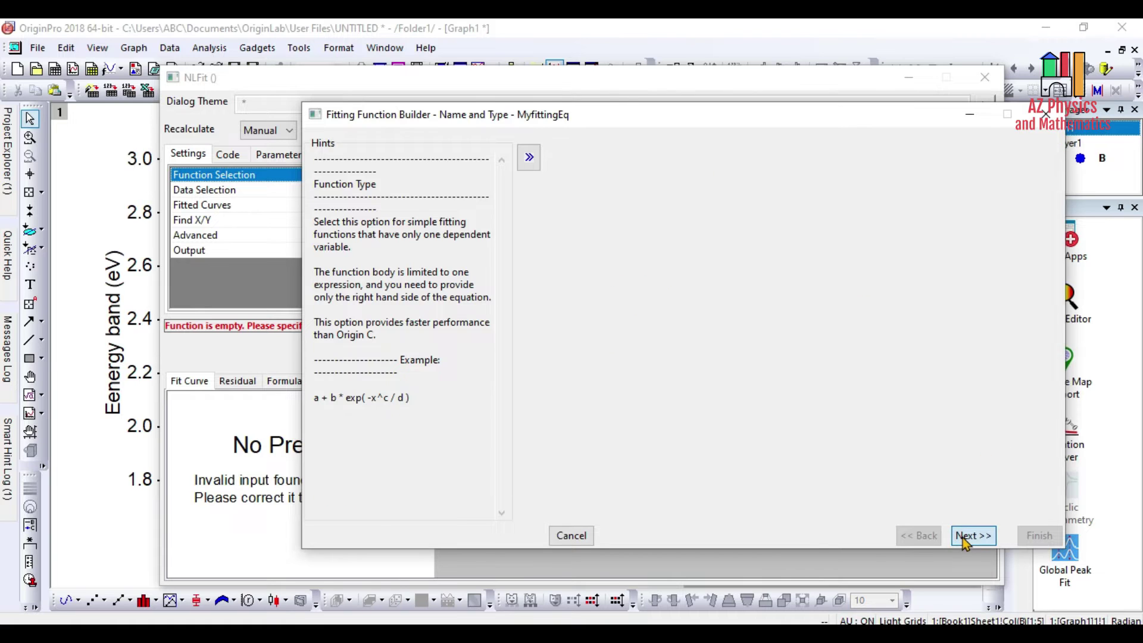
left_click(722, 183)
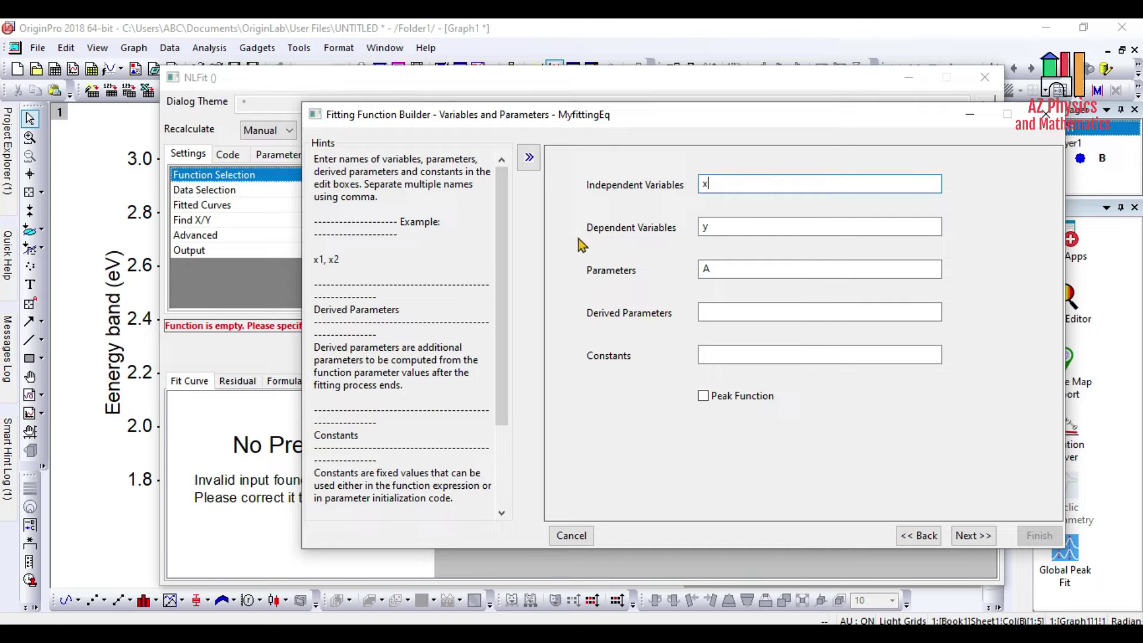
left_click(716, 228)
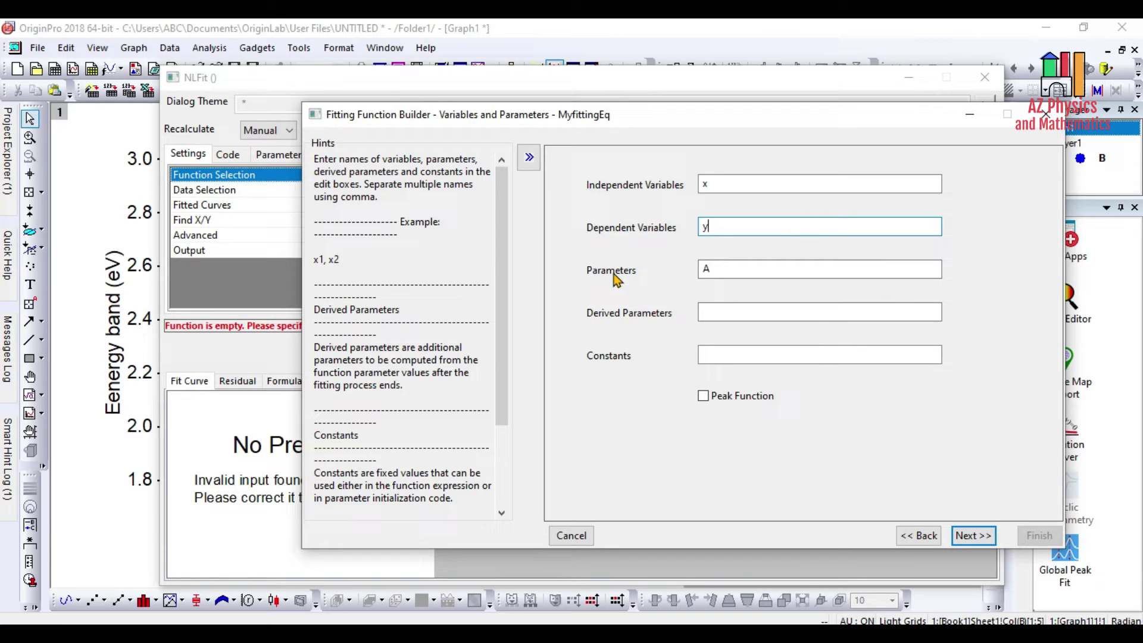
left_click(717, 271)
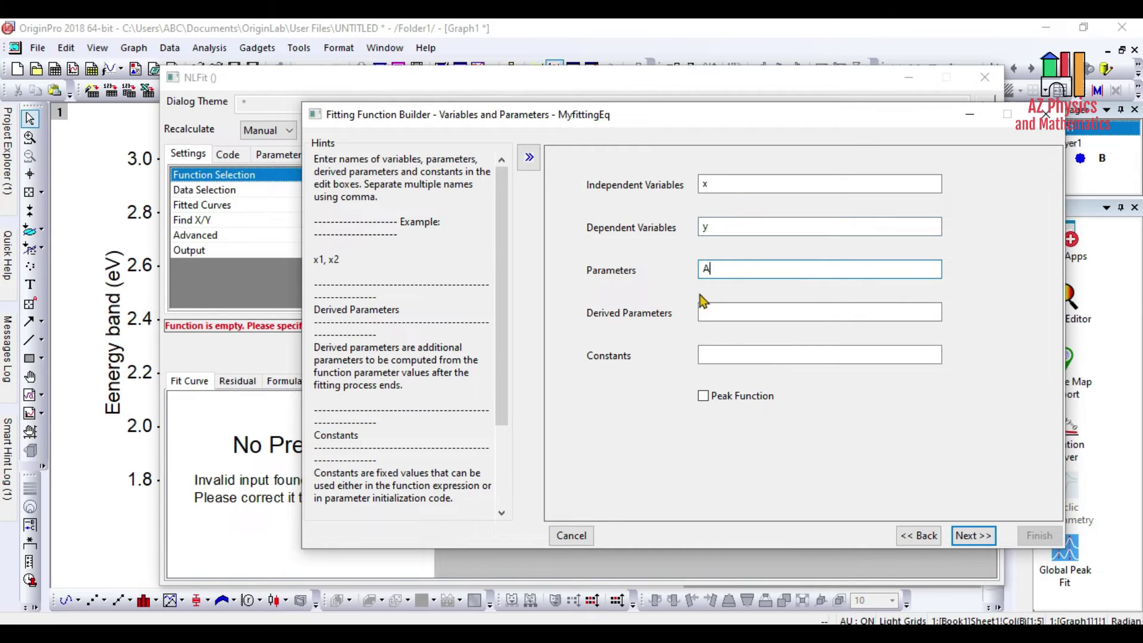
key("alt+Tab")
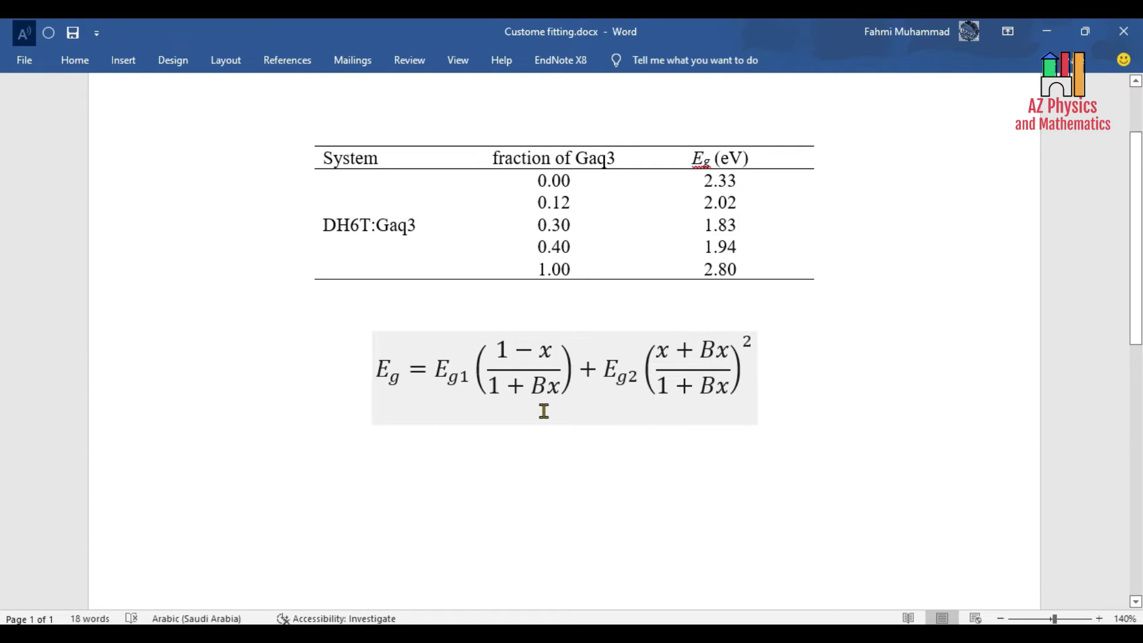
Point out the B terms in both fractions of the Word band-gap equation.
left_click(663, 434)
left_click(707, 350)
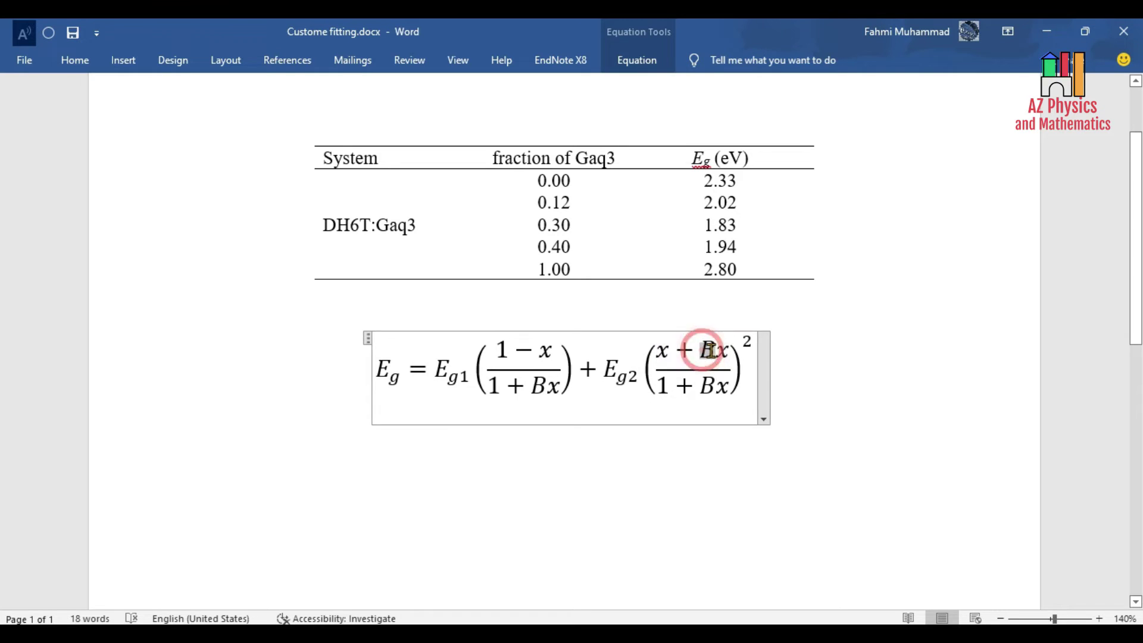
left_click(708, 386)
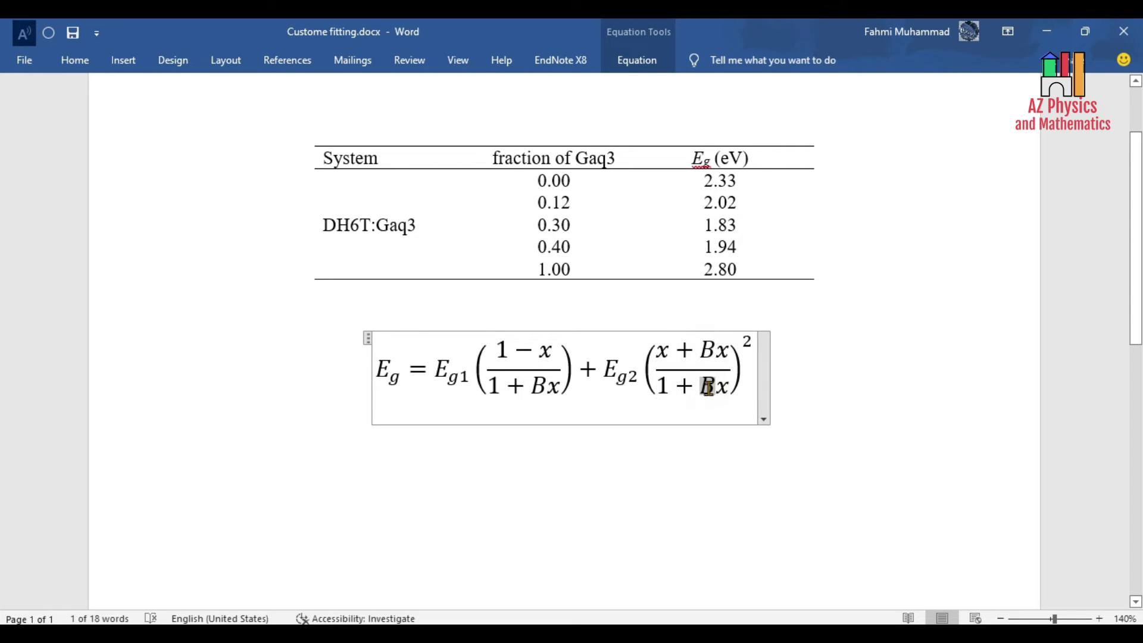
left_click(534, 387)
left_click(707, 464)
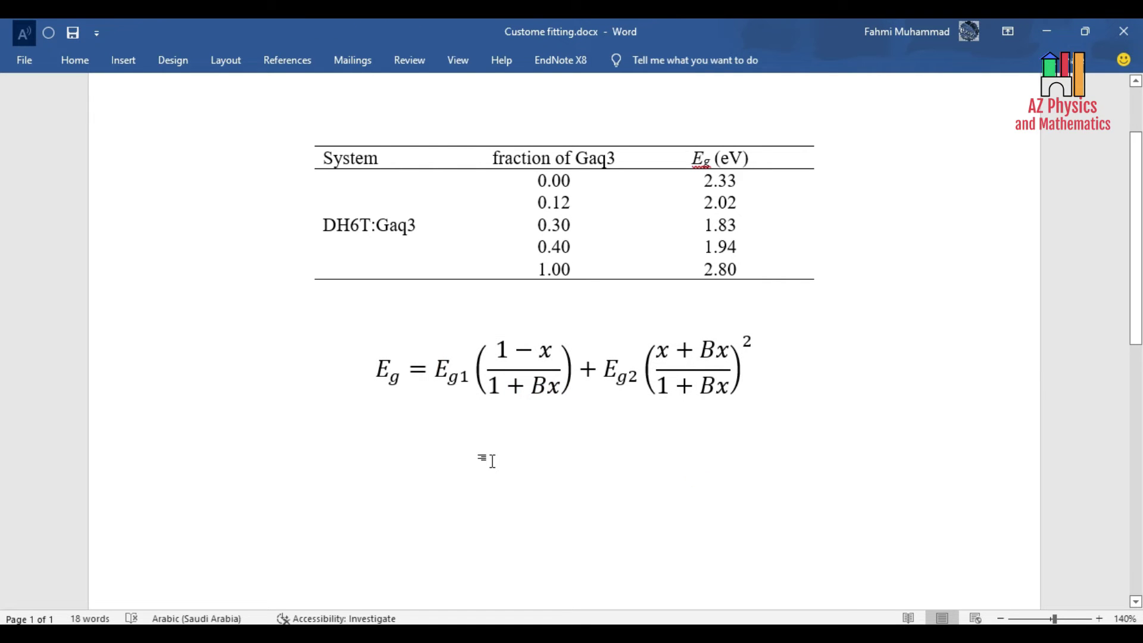
Select the Eg1 and Eg2 terms in the equation, checking the DH6T:Gaq3 table row.
left_click(589, 381)
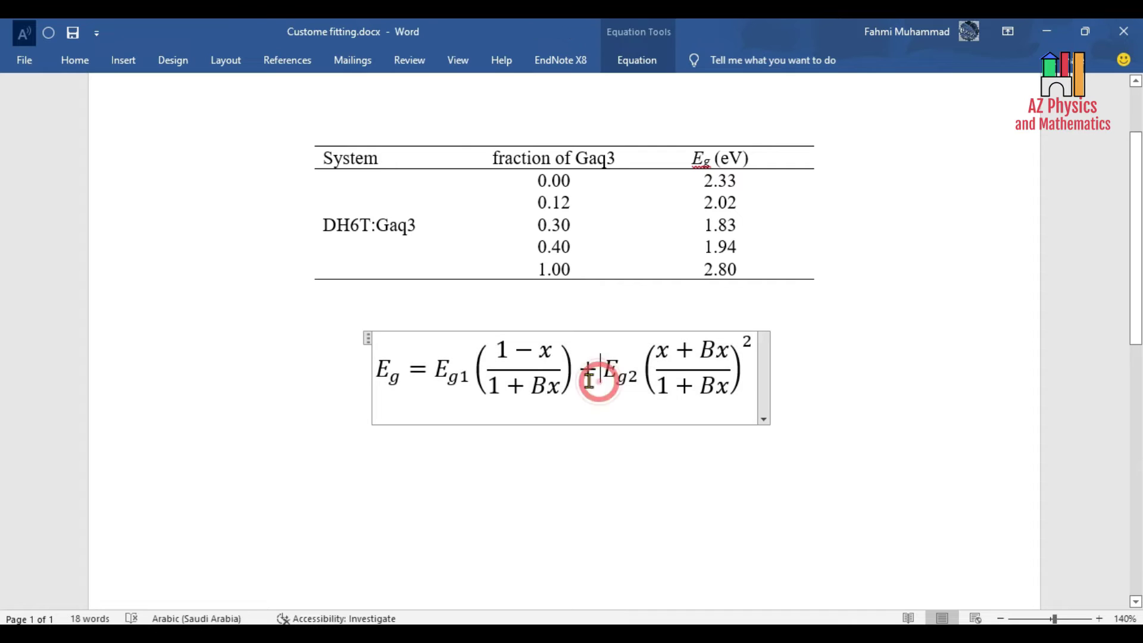
left_click_drag(430, 381, 470, 381)
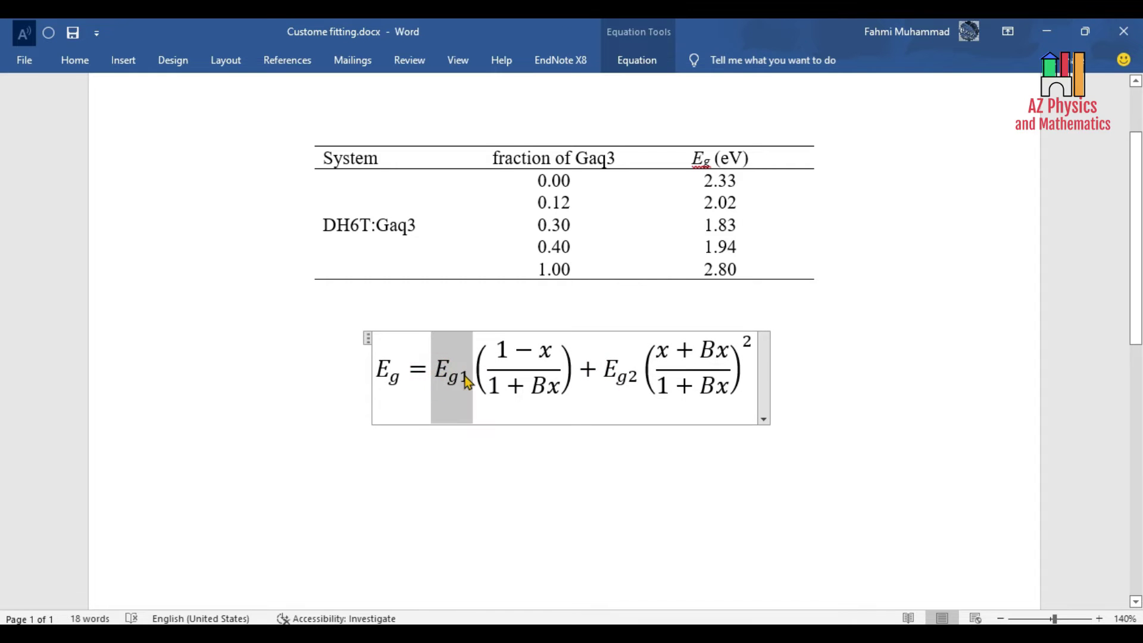
left_click_drag(607, 368, 634, 374)
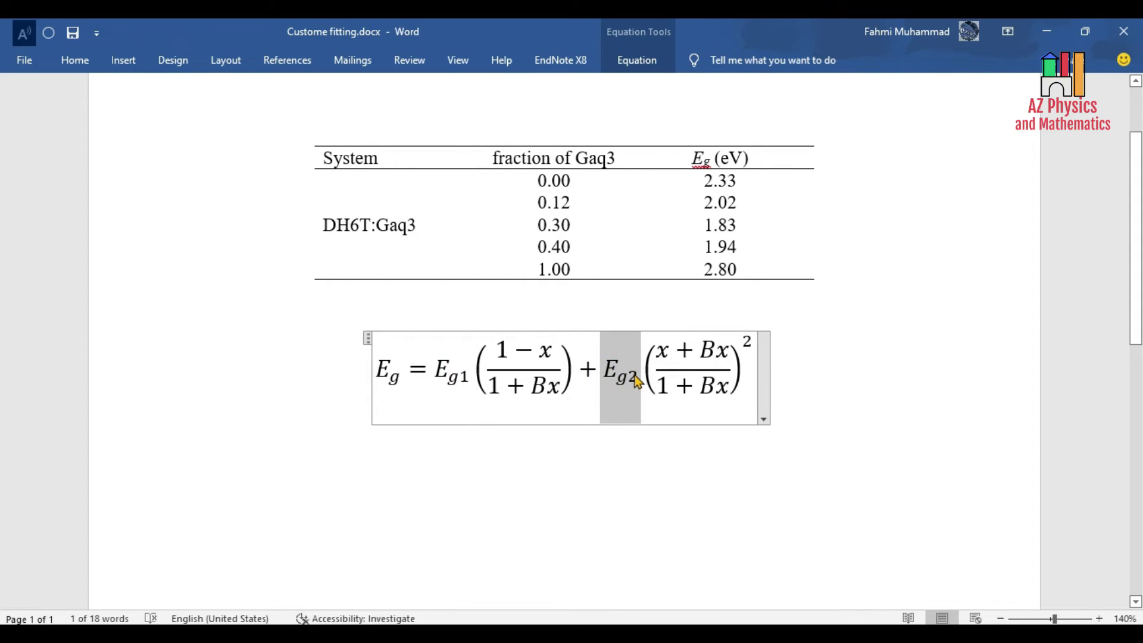
left_click_drag(433, 366, 456, 372)
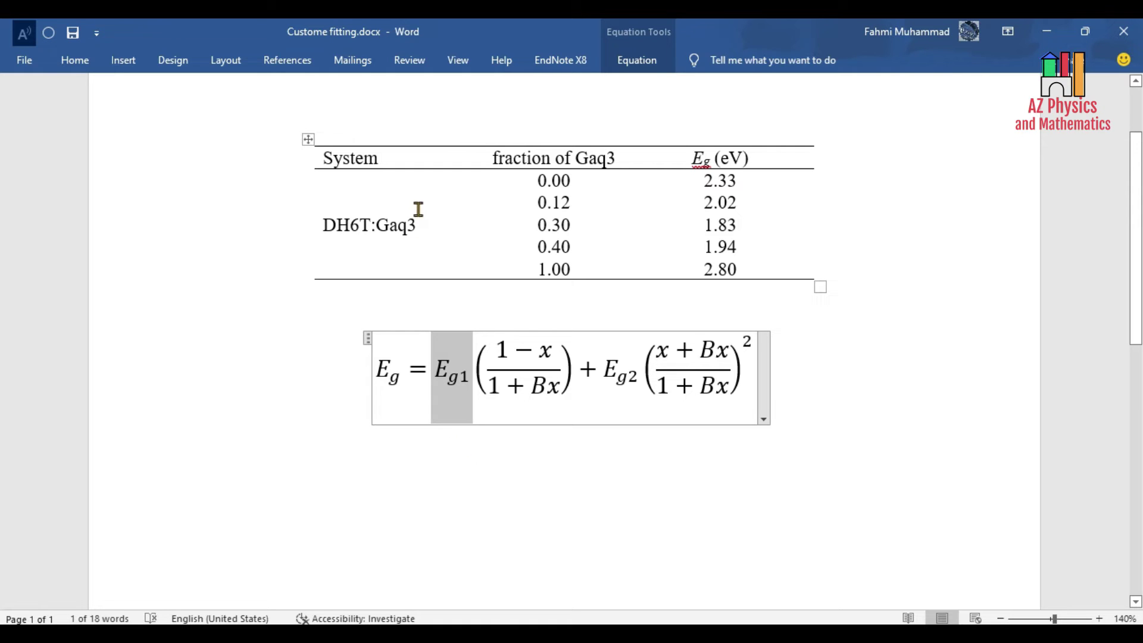
left_click(386, 225)
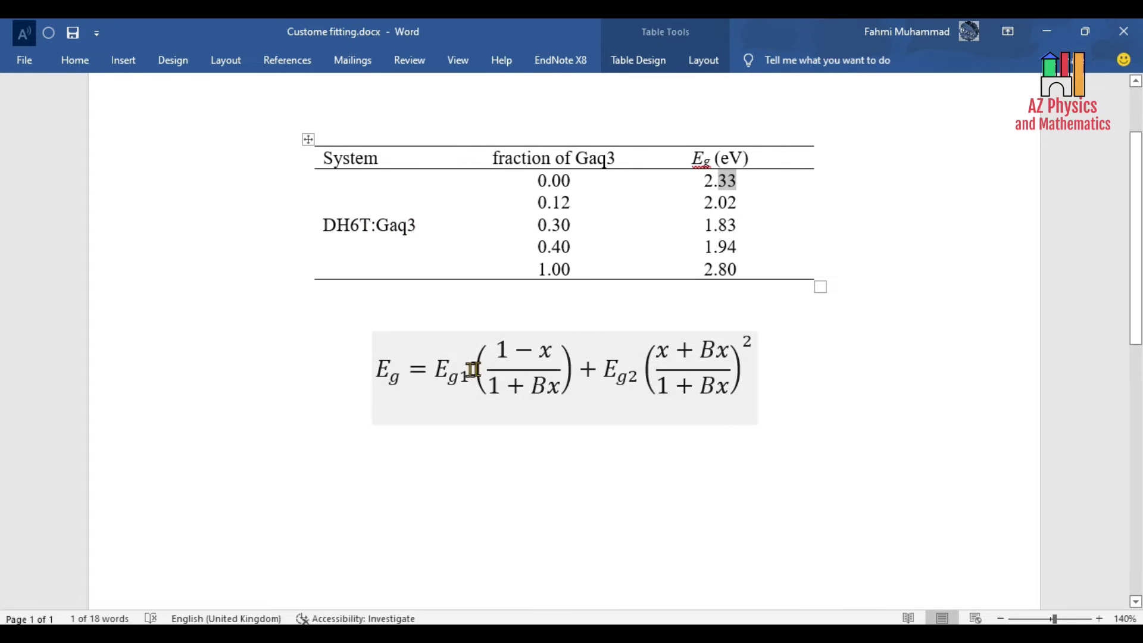
left_click(455, 376)
left_click_drag(438, 372, 470, 370)
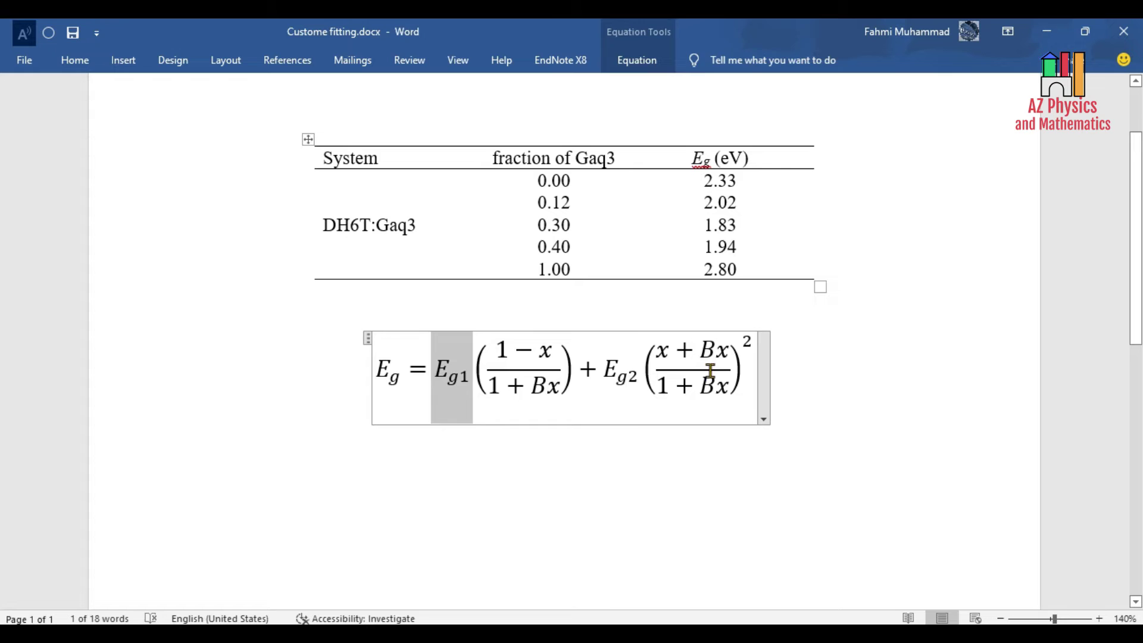
left_click(631, 379)
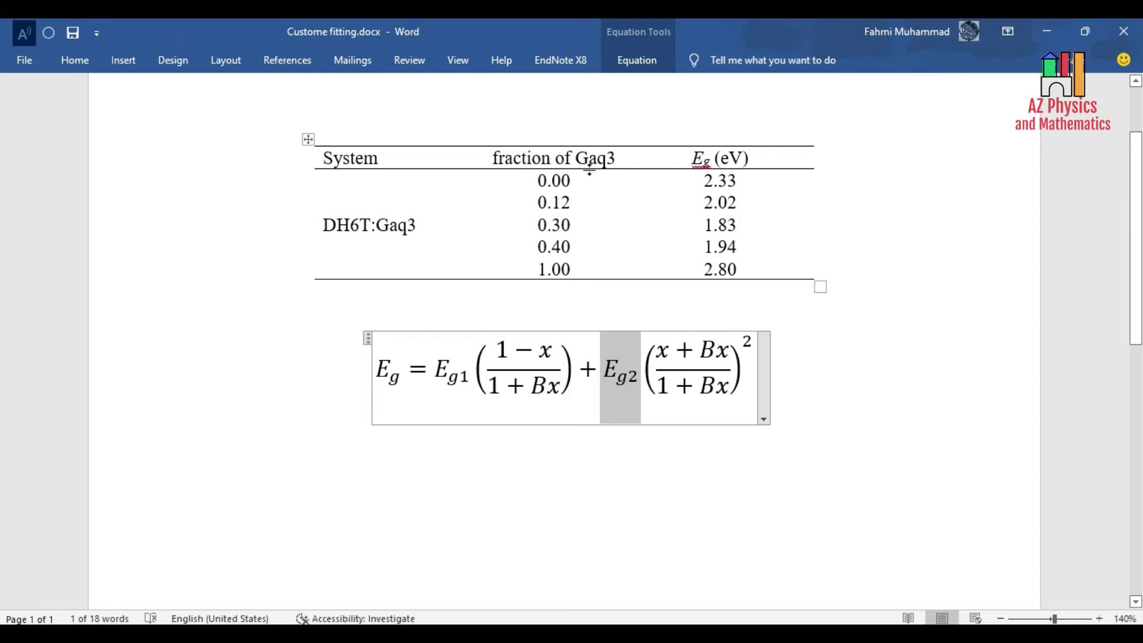
Highlight the last table row's 1.00 fraction and 2.80 band-gap value.
left_click_drag(535, 269, 572, 271)
key("Tab")
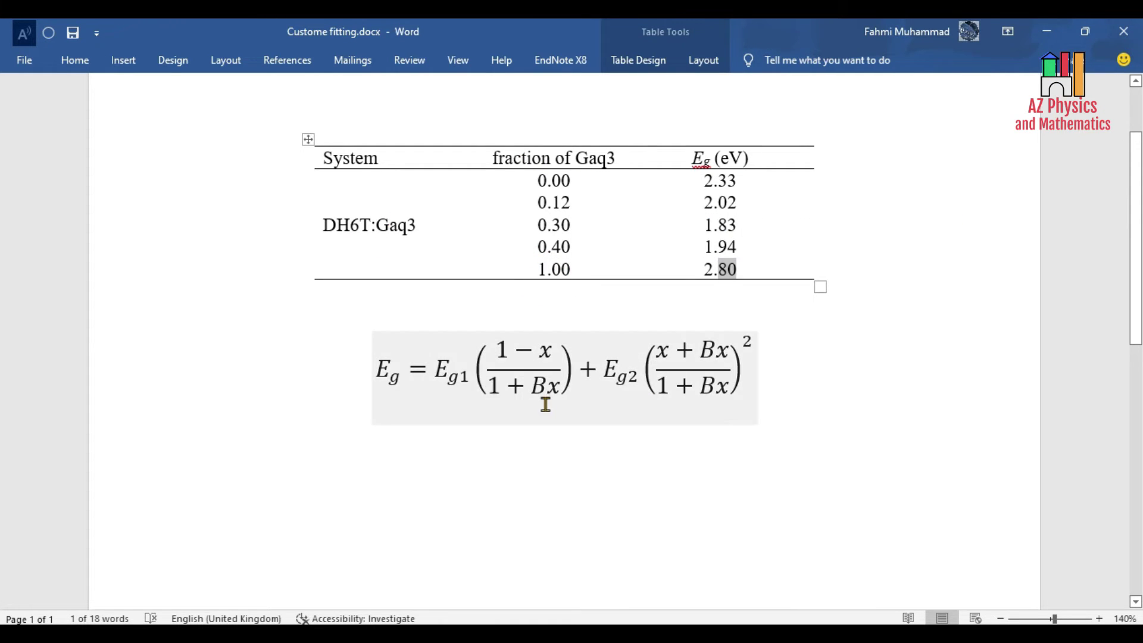
left_click(577, 458)
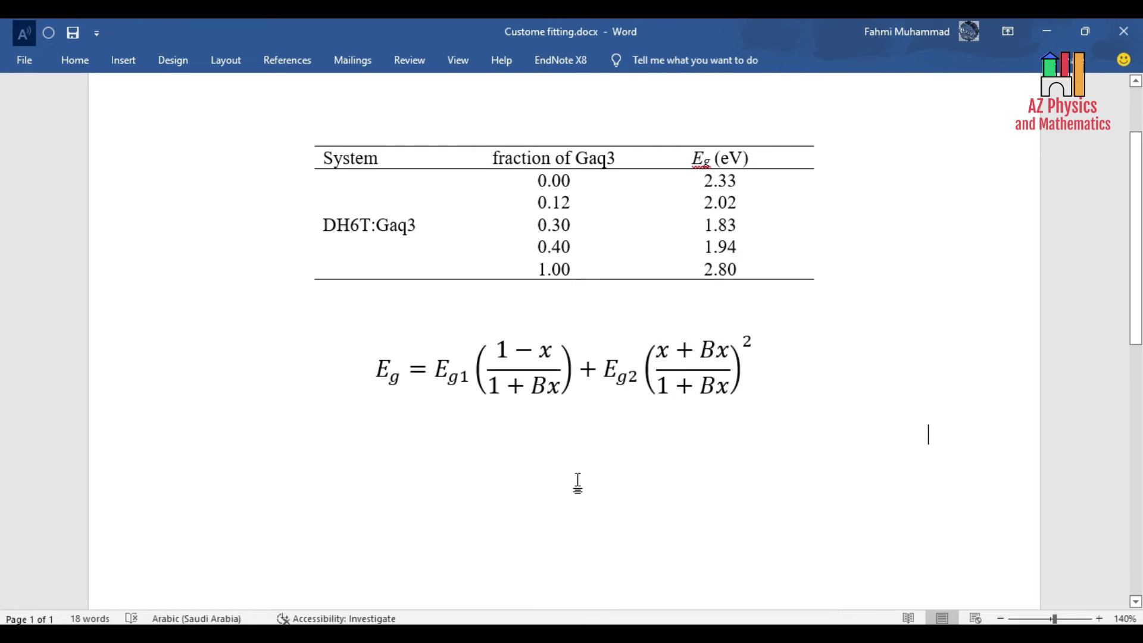
key("alt+Tab")
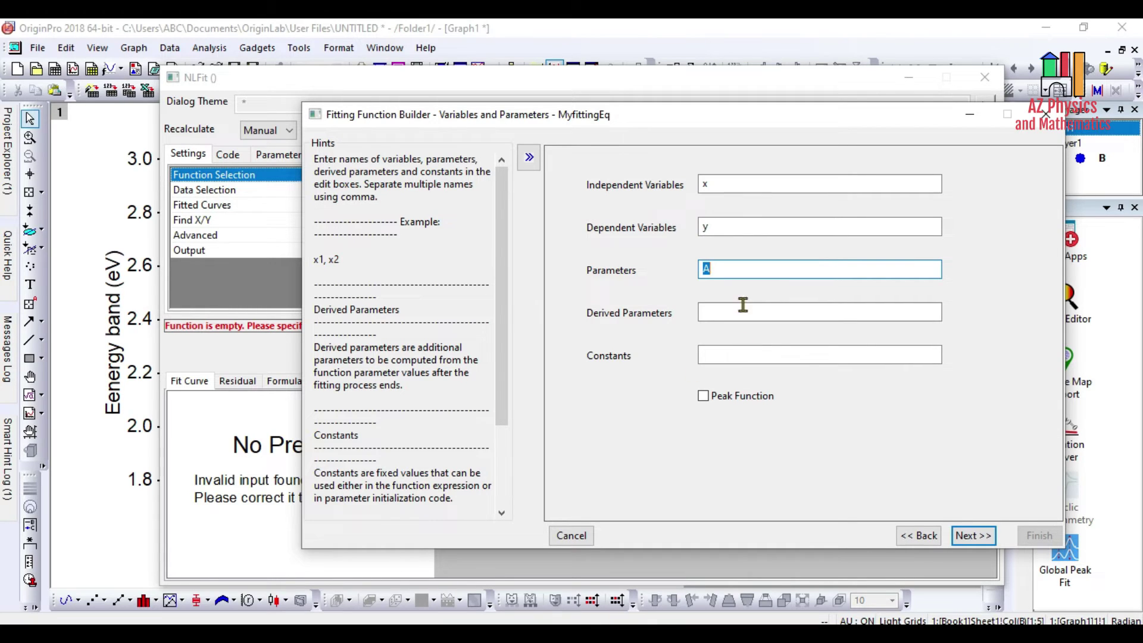
Enter B as the fitted parameter and Eg1,Eg2 as the constants.
type("B")
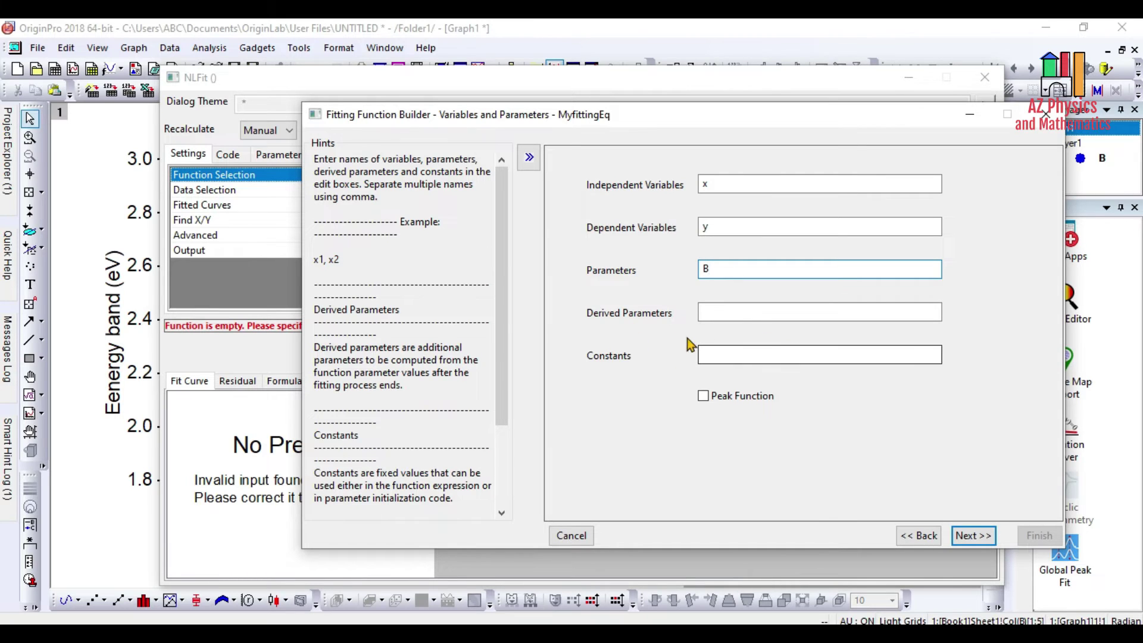
left_click(717, 355)
key("alt+Tab")
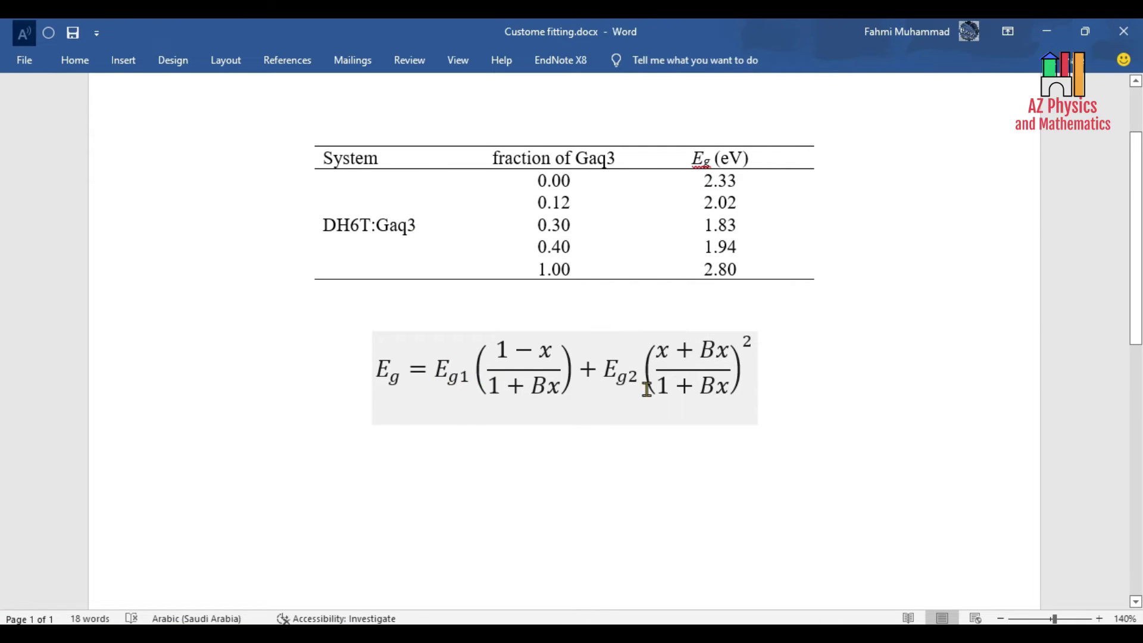
key("alt+Tab")
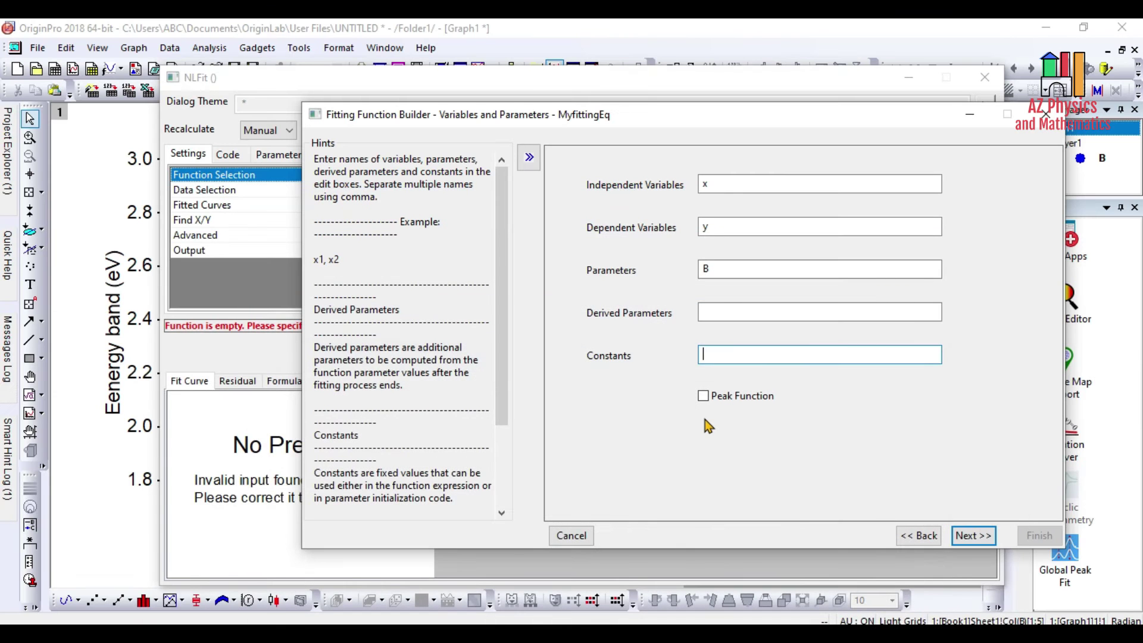
type("Eg1,Eg2")
Paste the copied equation into the Function Body and delete the duplicated leading E_g.
left_click(962, 539)
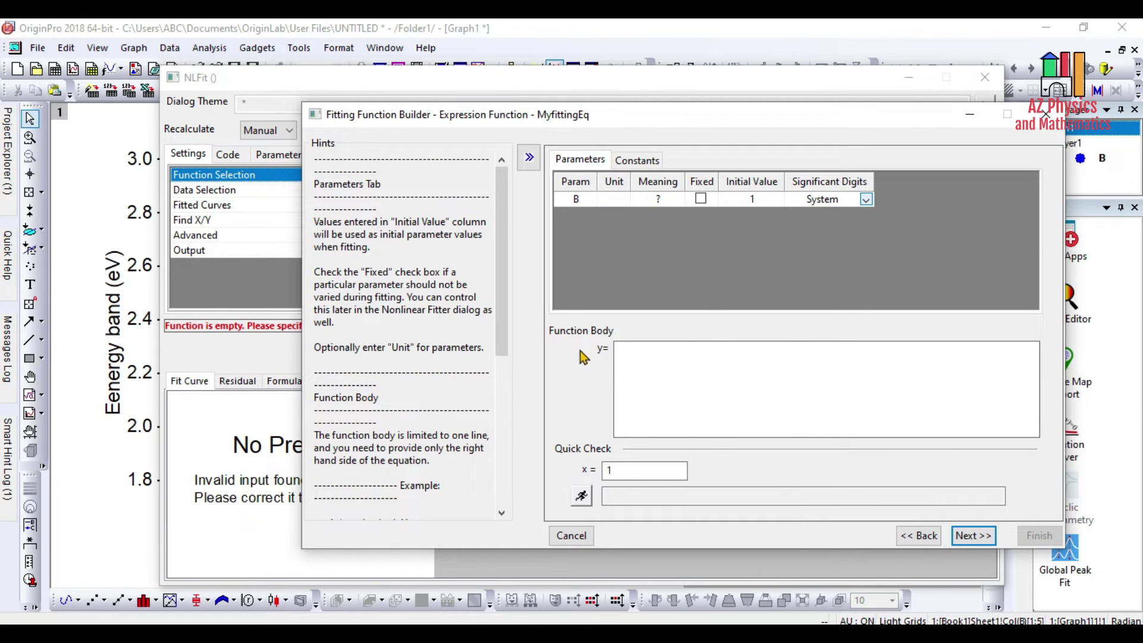
left_click(643, 366)
type("E_g=E_g1 ((1-x)/(1+Bx))+E_g2 ((x+Bx)/(1+Bx))^2")
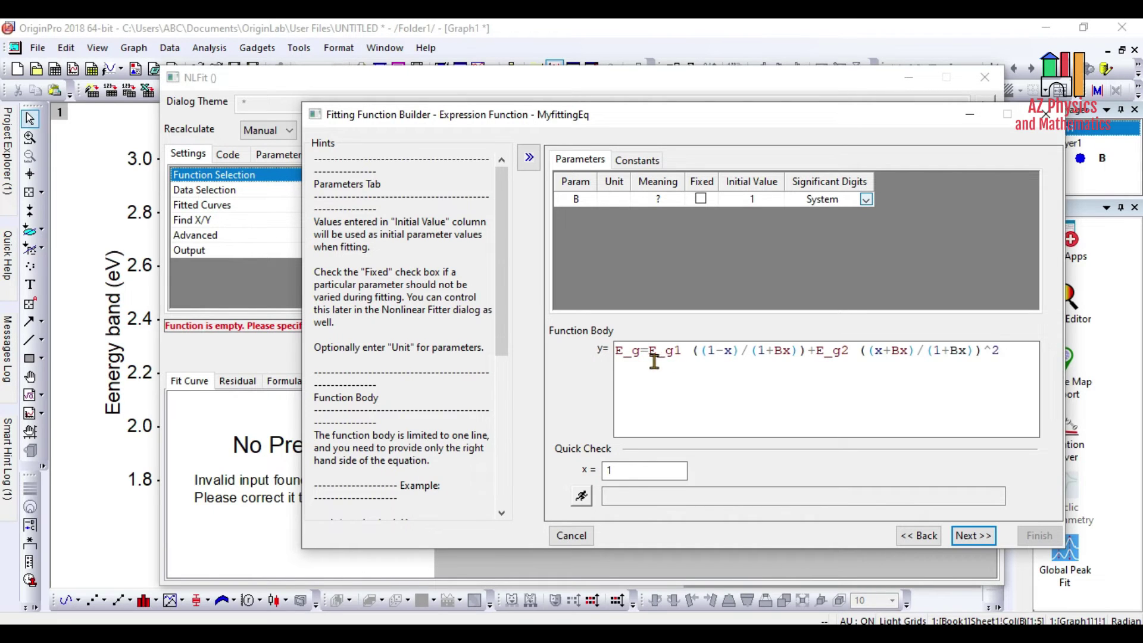
left_click_drag(646, 351, 615, 352)
key("BackSpace")
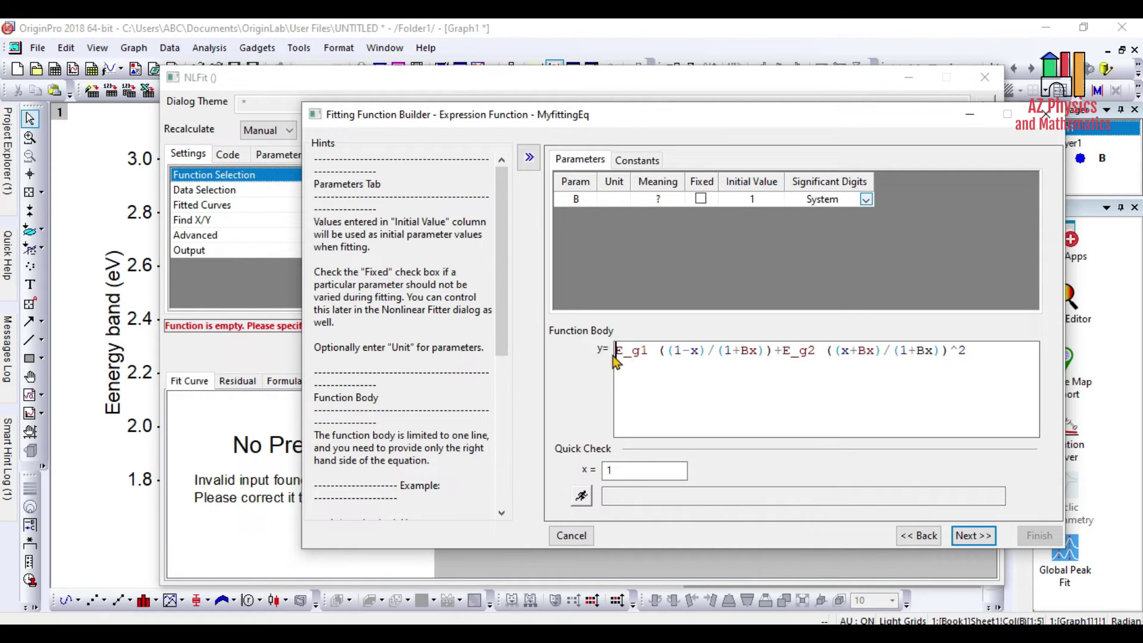
Remove underscores from Eg1 and Eg2, add * signs, and evaluate at x = 1 (y = 1).
left_click(626, 351)
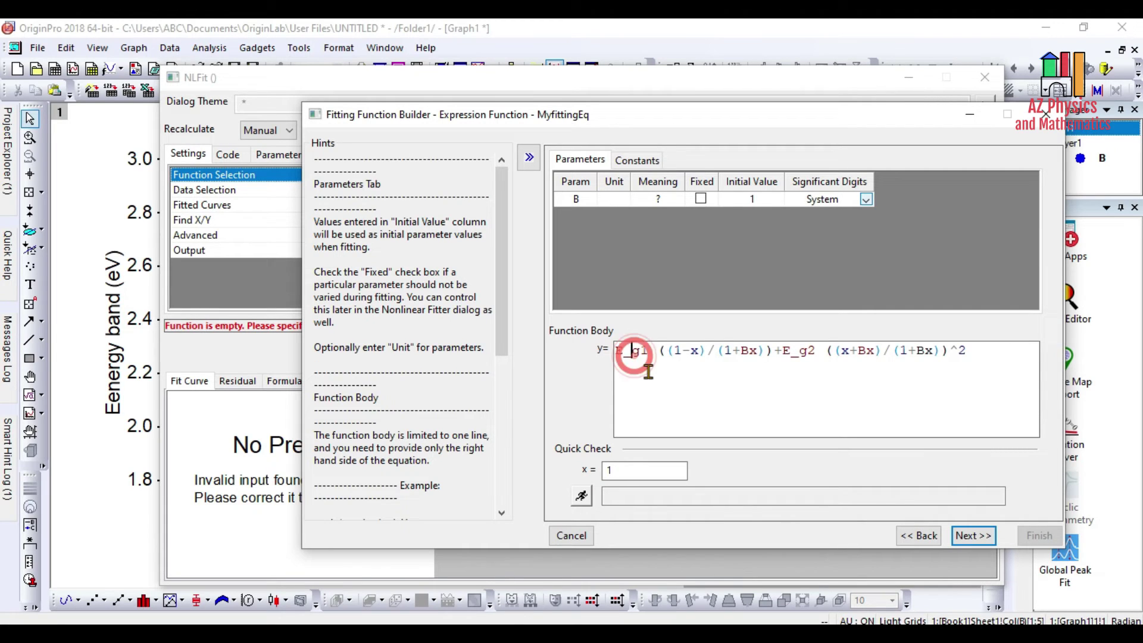
key("BackSpace")
key("BackSpace")
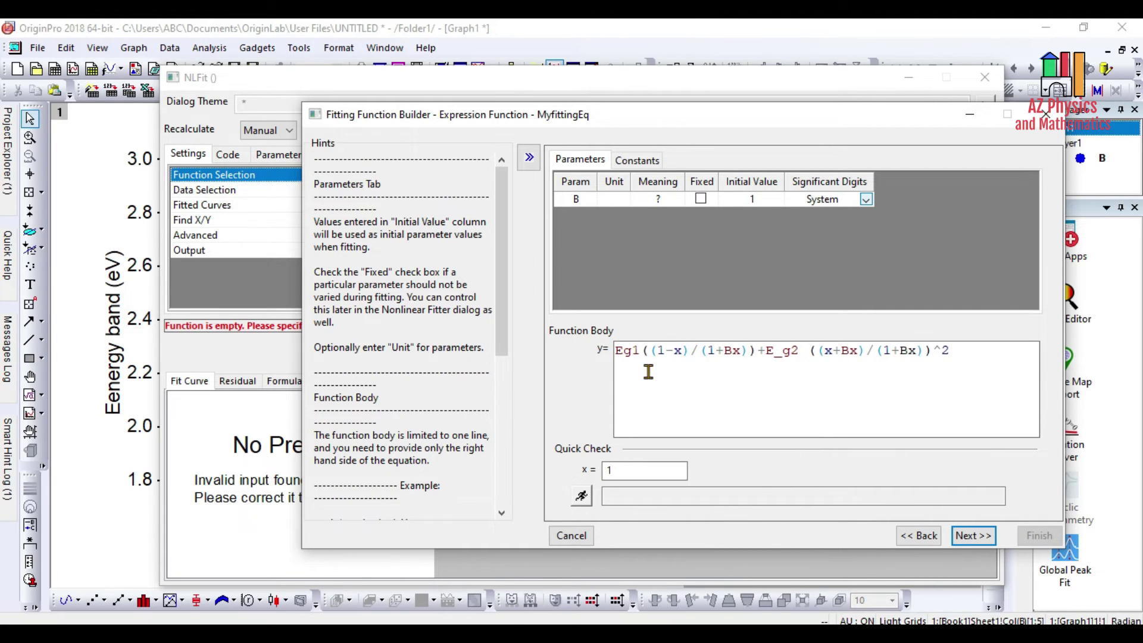
type("*")
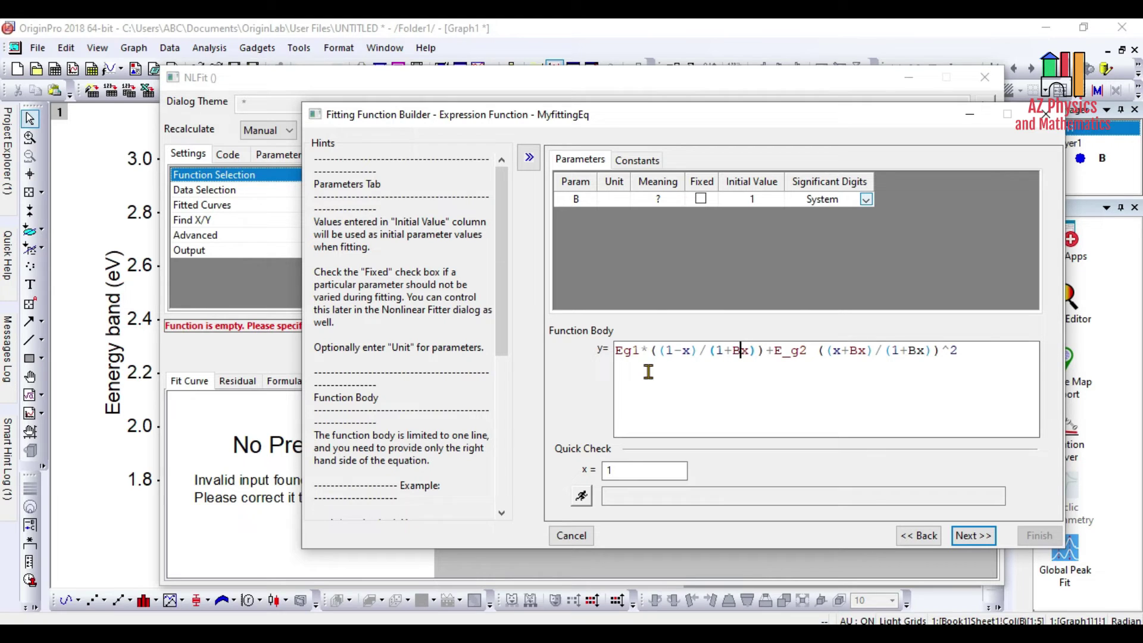
type("*")
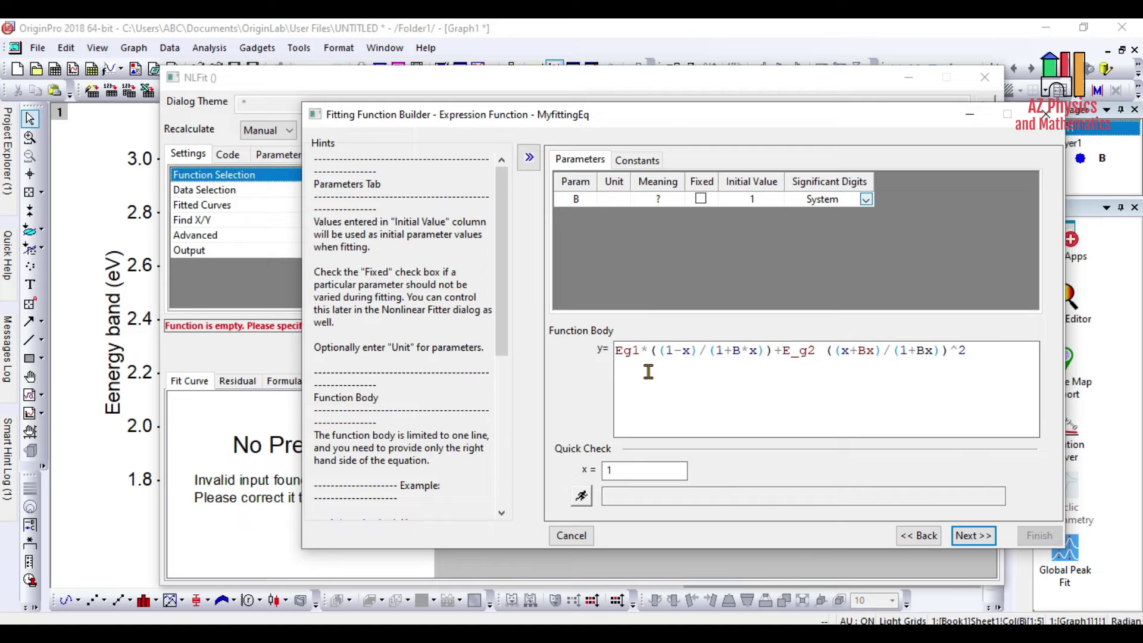
key("BackSpace")
key("BackSpace")
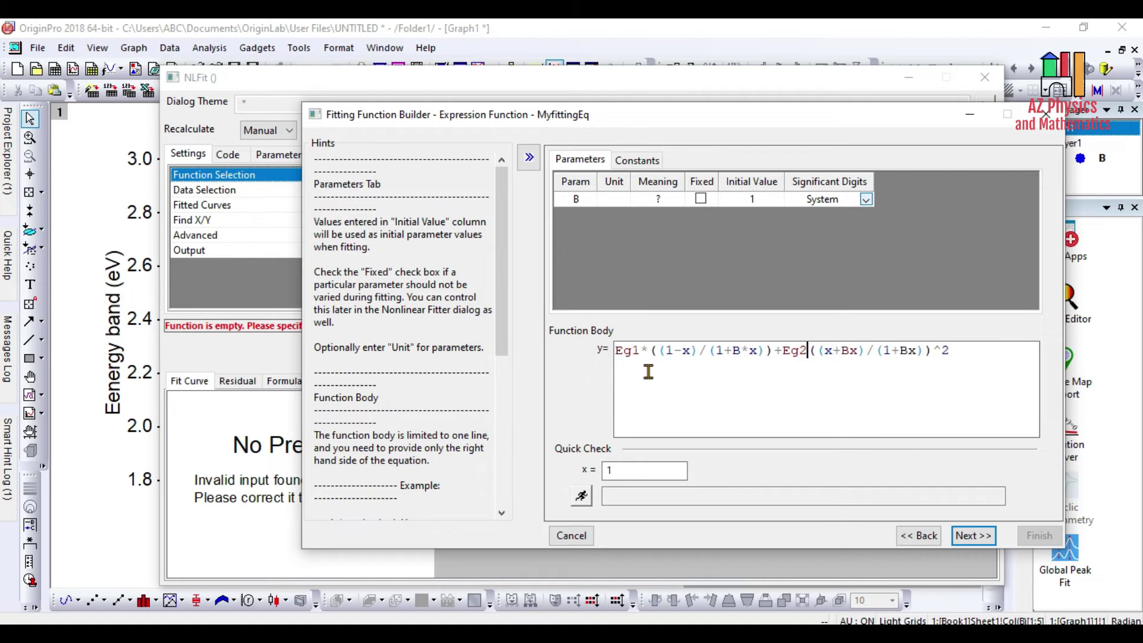
type("*")
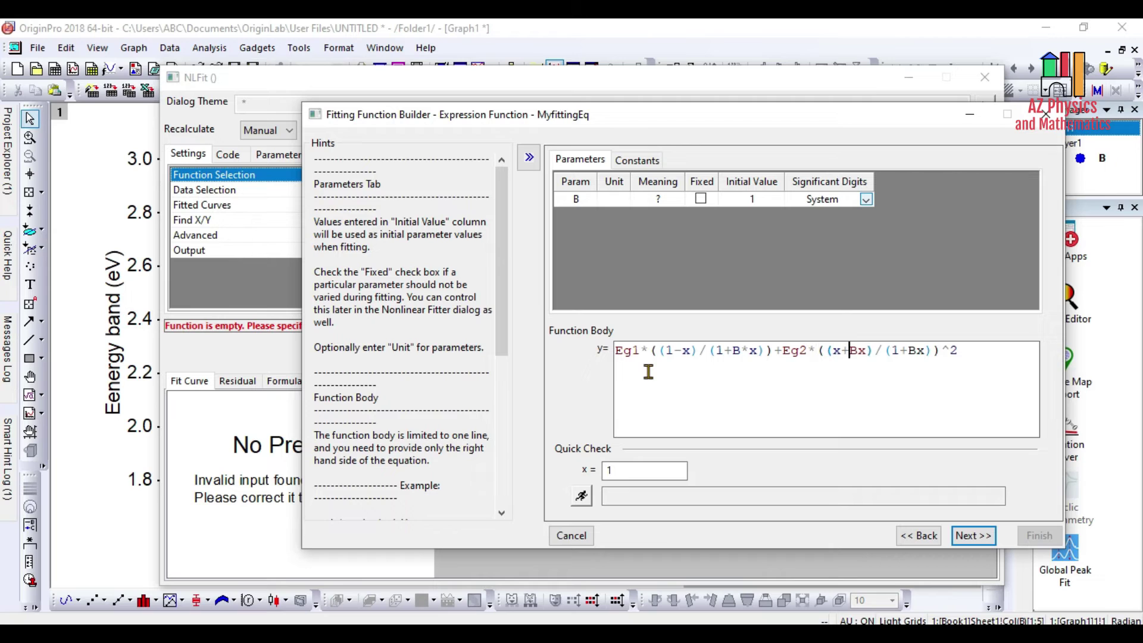
type("*")
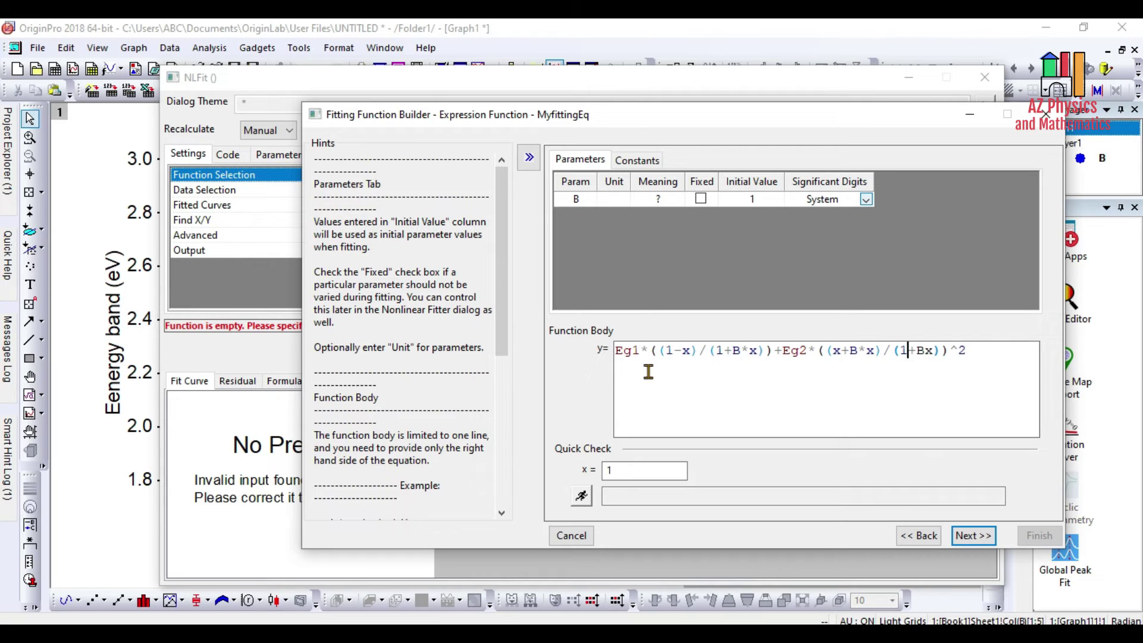
type("*")
left_click(582, 499)
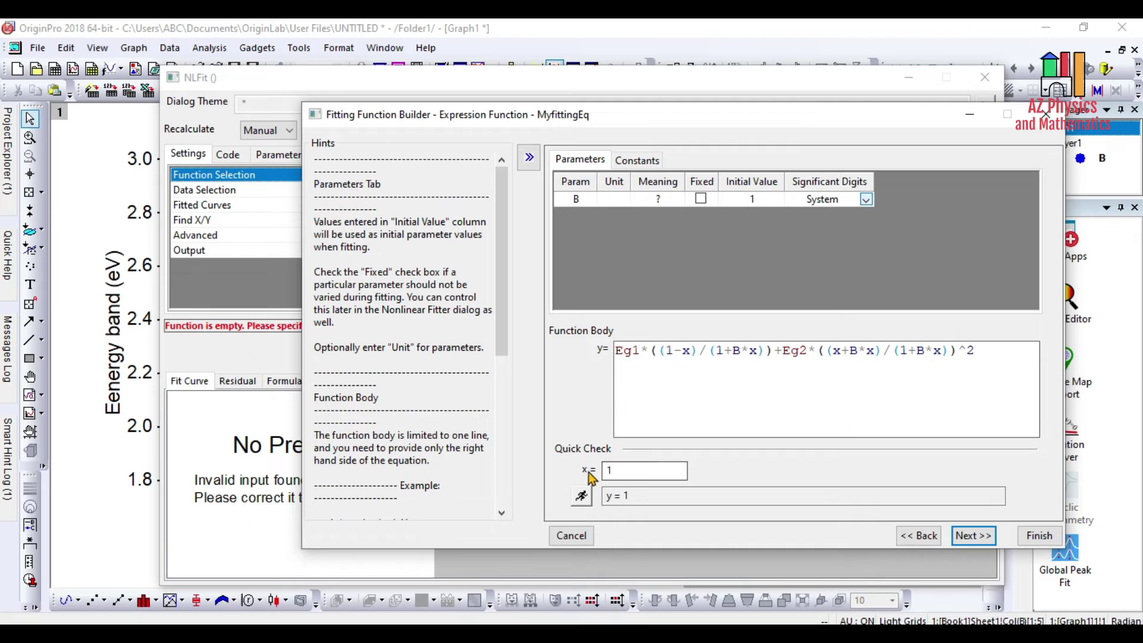
On the Constants tab, set Eg1 to 2.33 and Eg2 to 2.80.
left_click(619, 472)
left_click(638, 162)
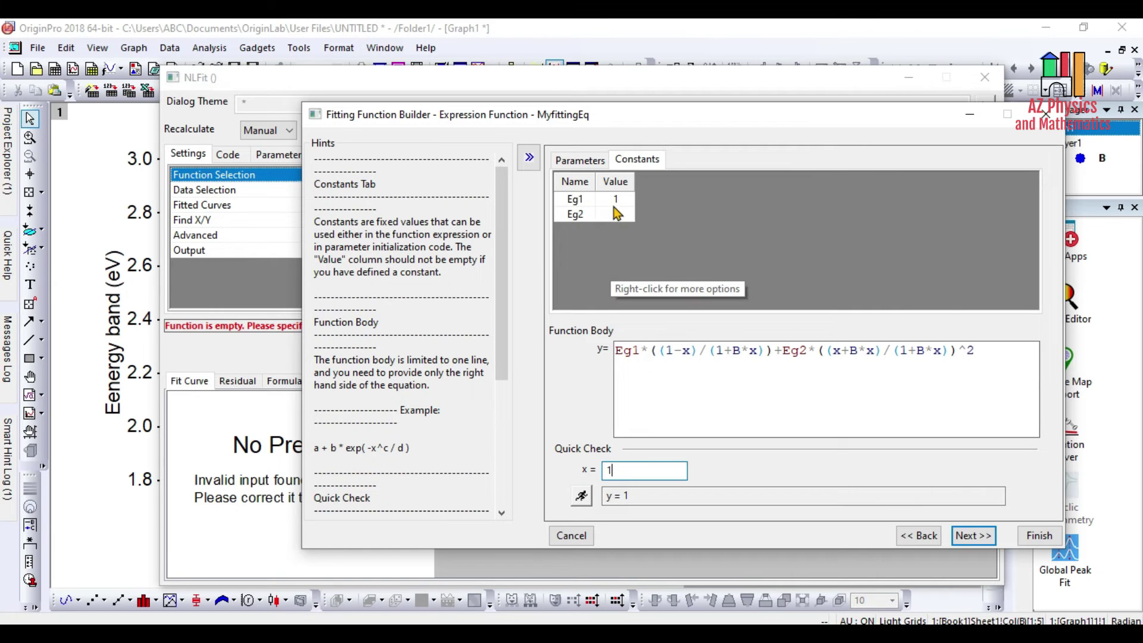
key("alt+Tab")
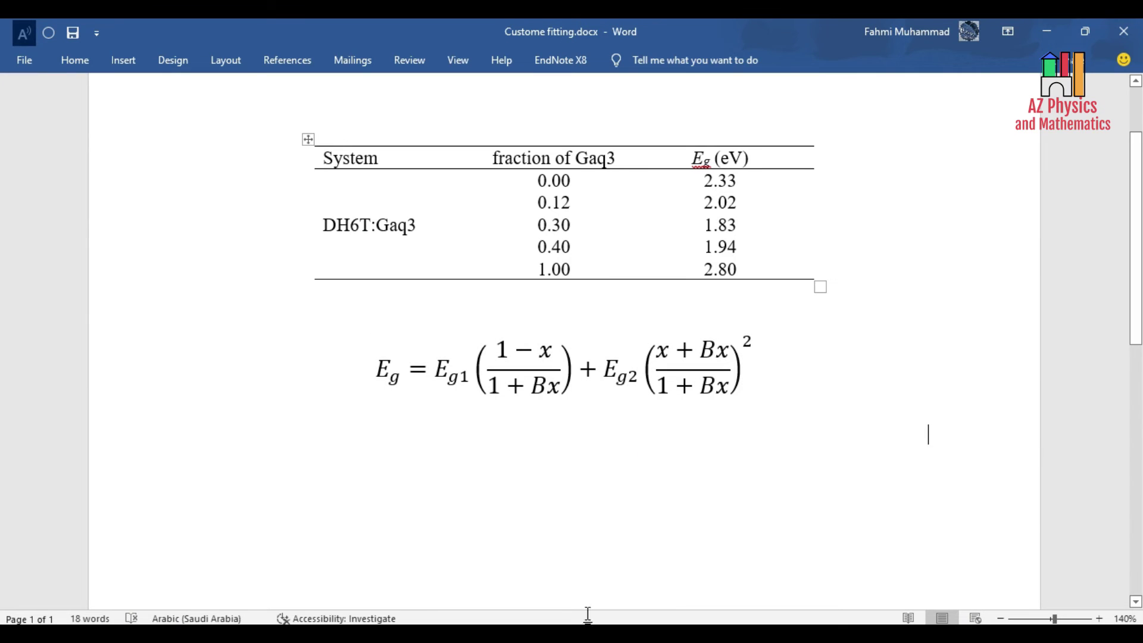
key("alt+Tab")
double_click(618, 200)
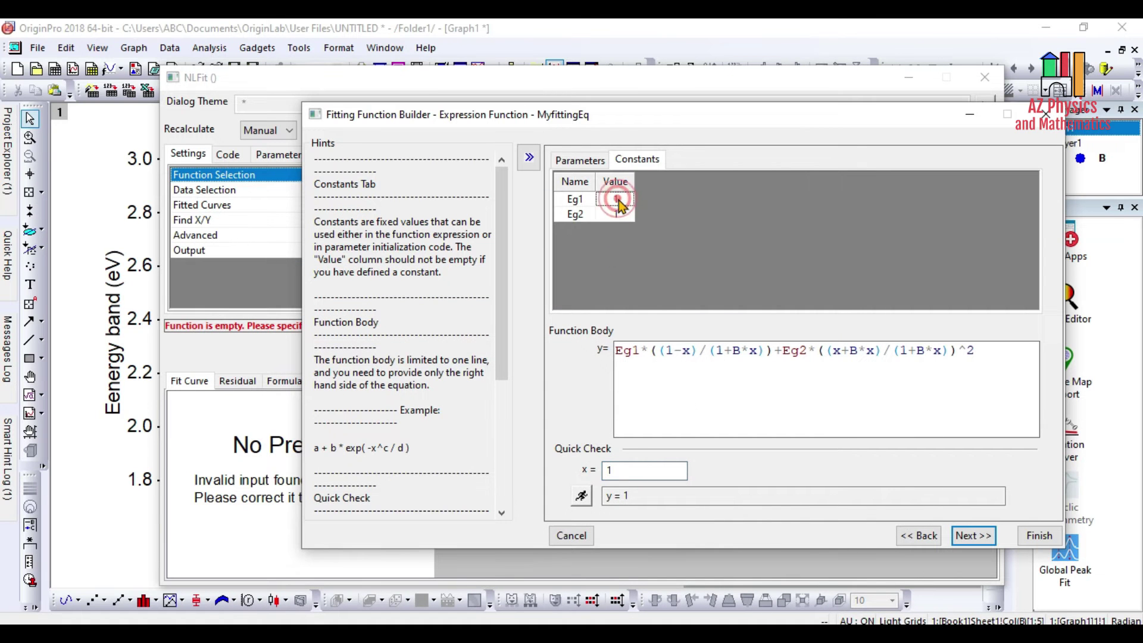
type("2")
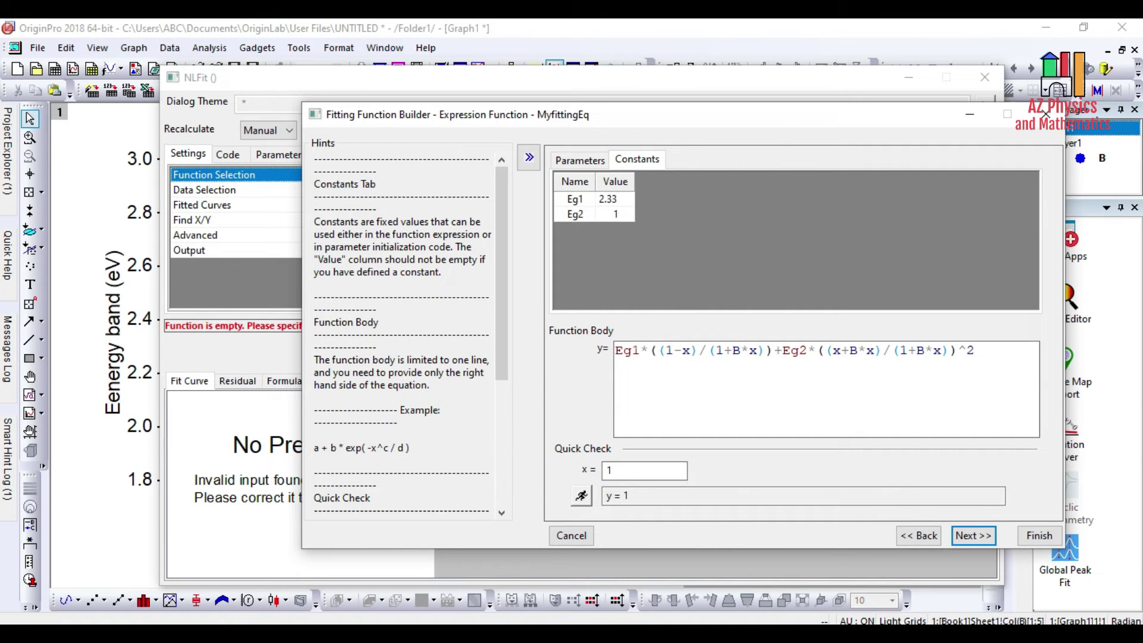
type(".33")
key("alt+Tab")
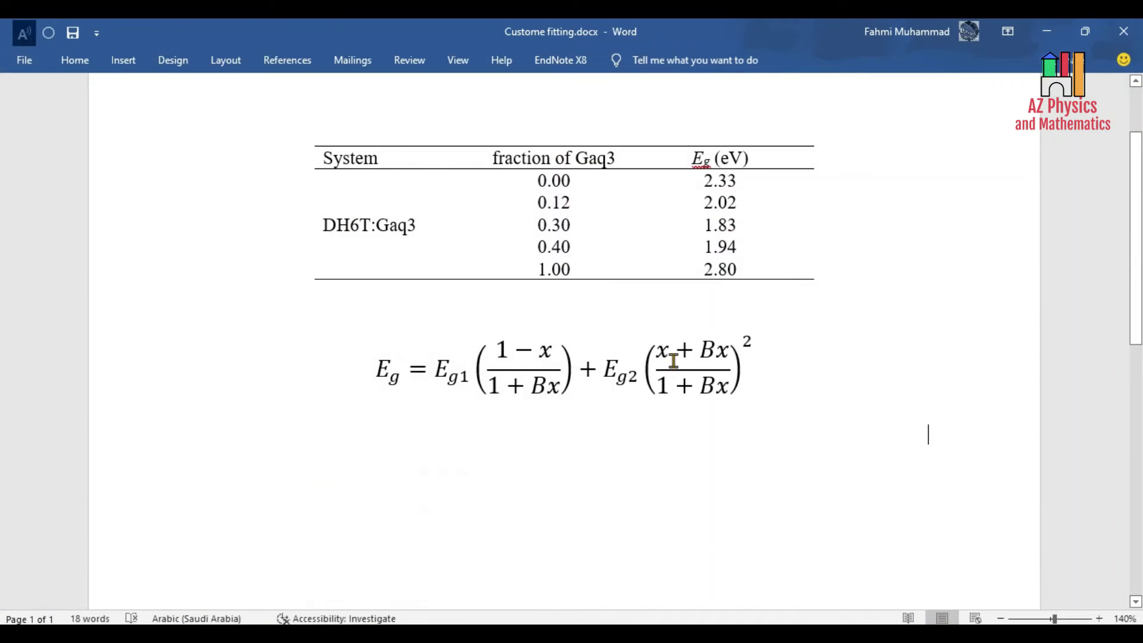
double_click(719, 269)
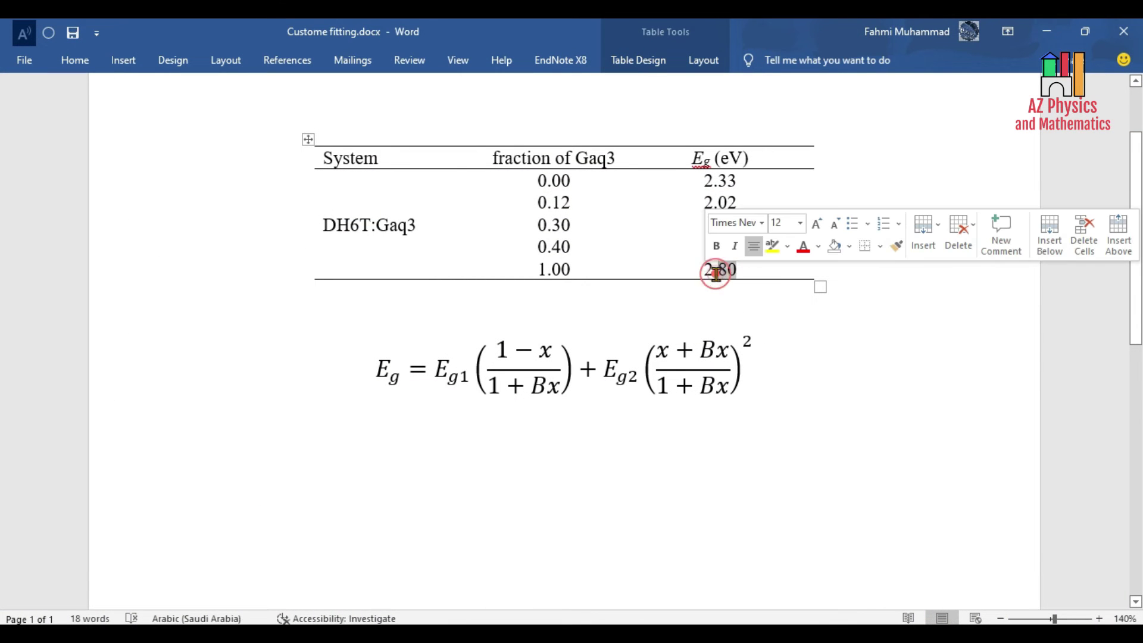
key("alt+Tab")
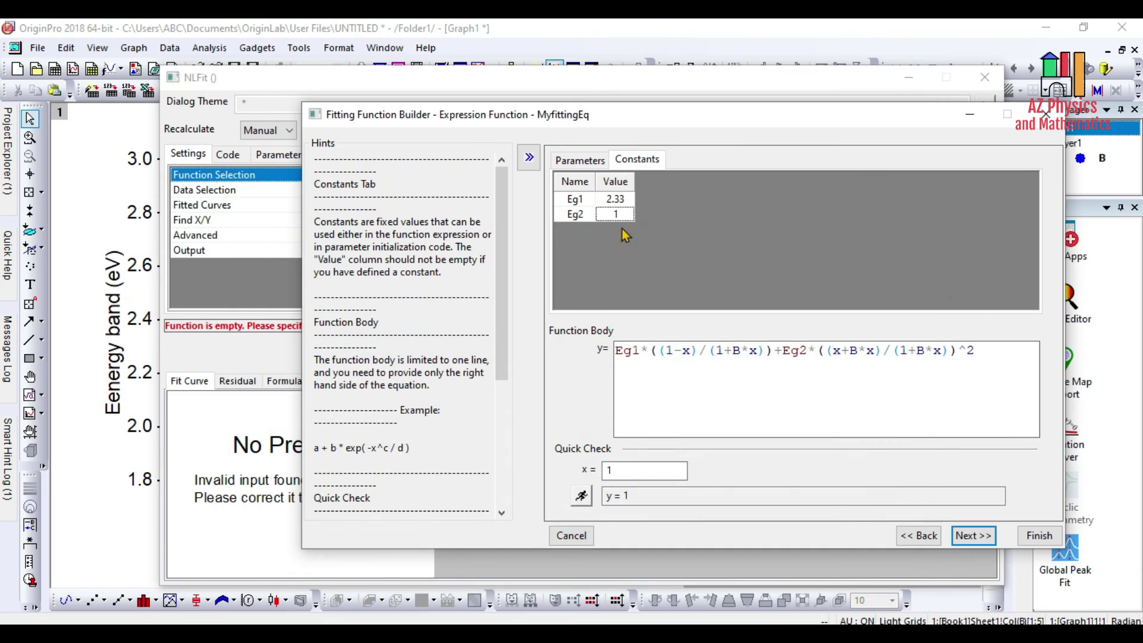
type("2.80")
key("Return")
Quick-check the function at x = 0, returning y = 2.33.
left_click(576, 166)
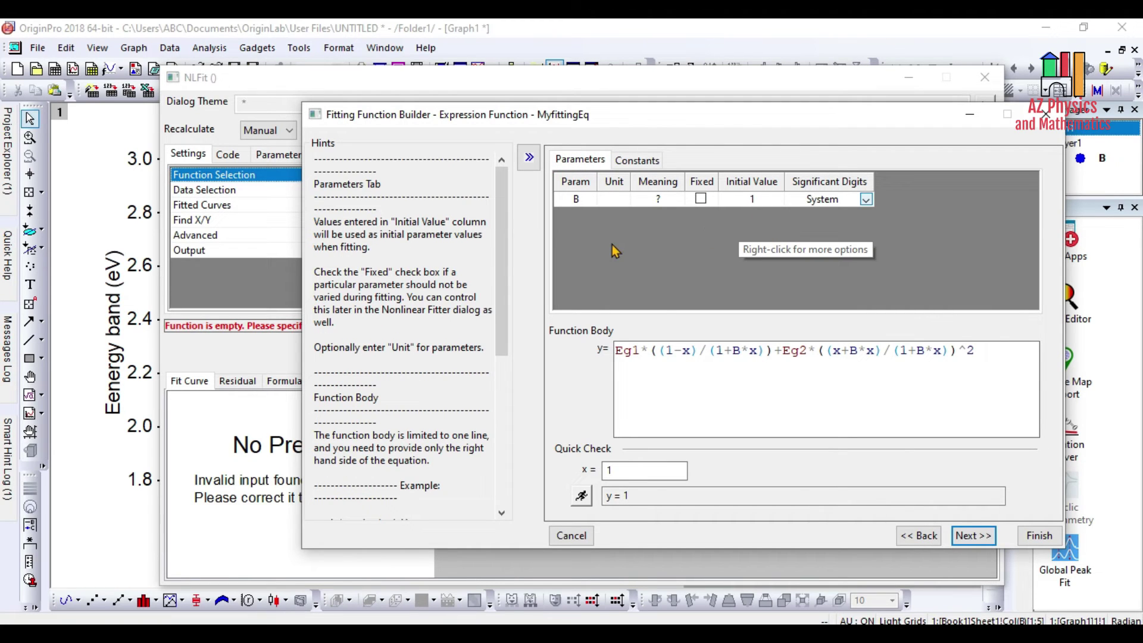
left_click(626, 475)
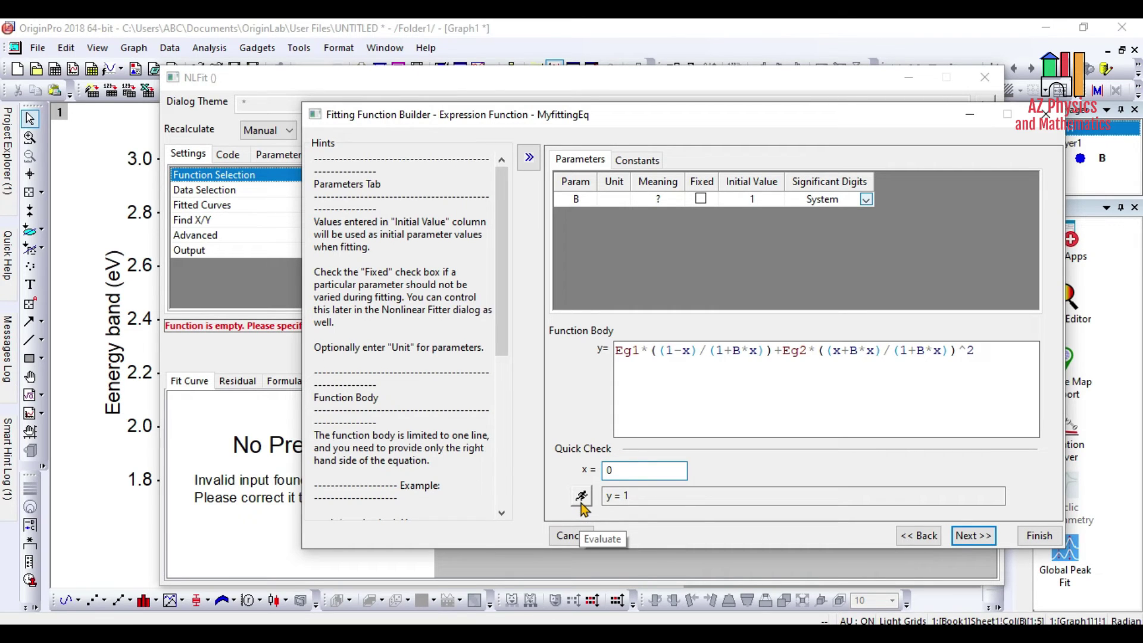
left_click(581, 504)
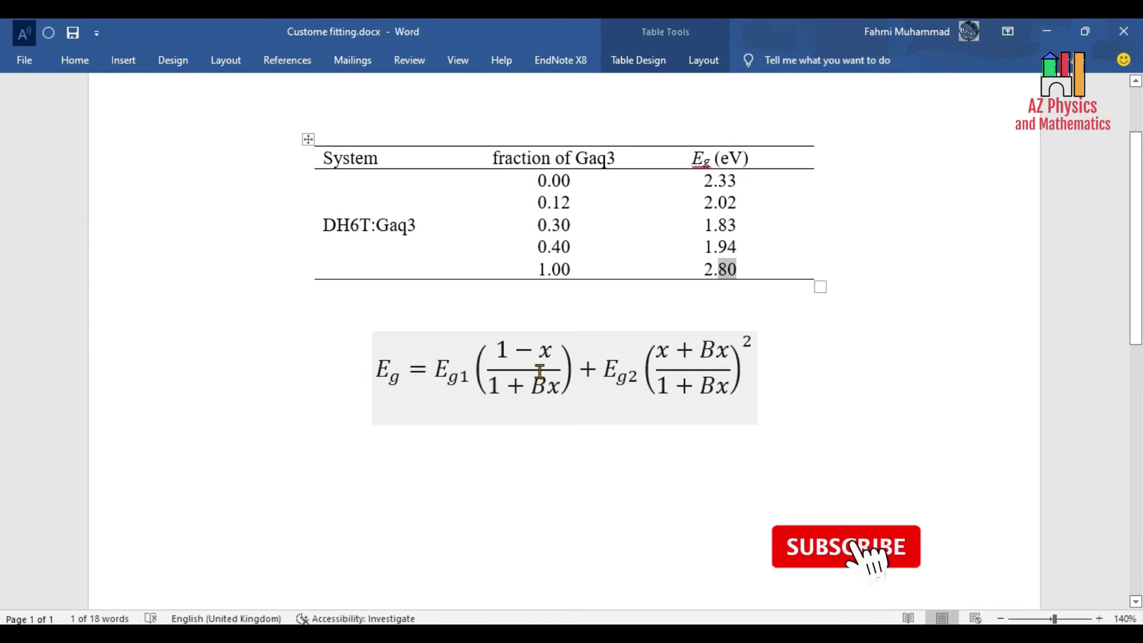
left_click(539, 372)
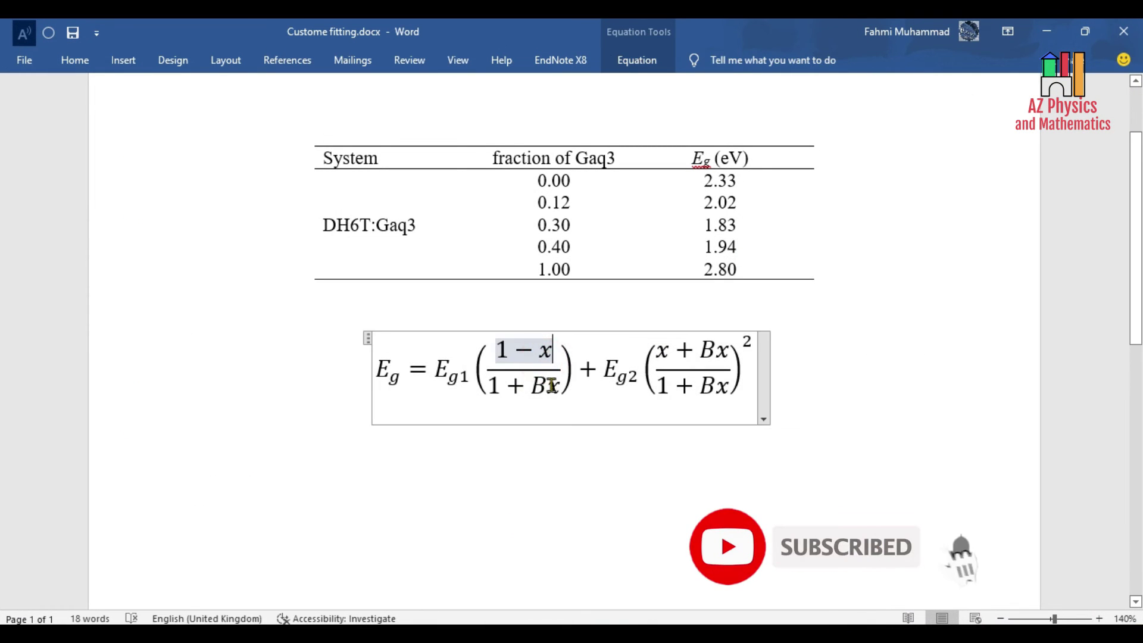
left_click(582, 388)
left_click(699, 353)
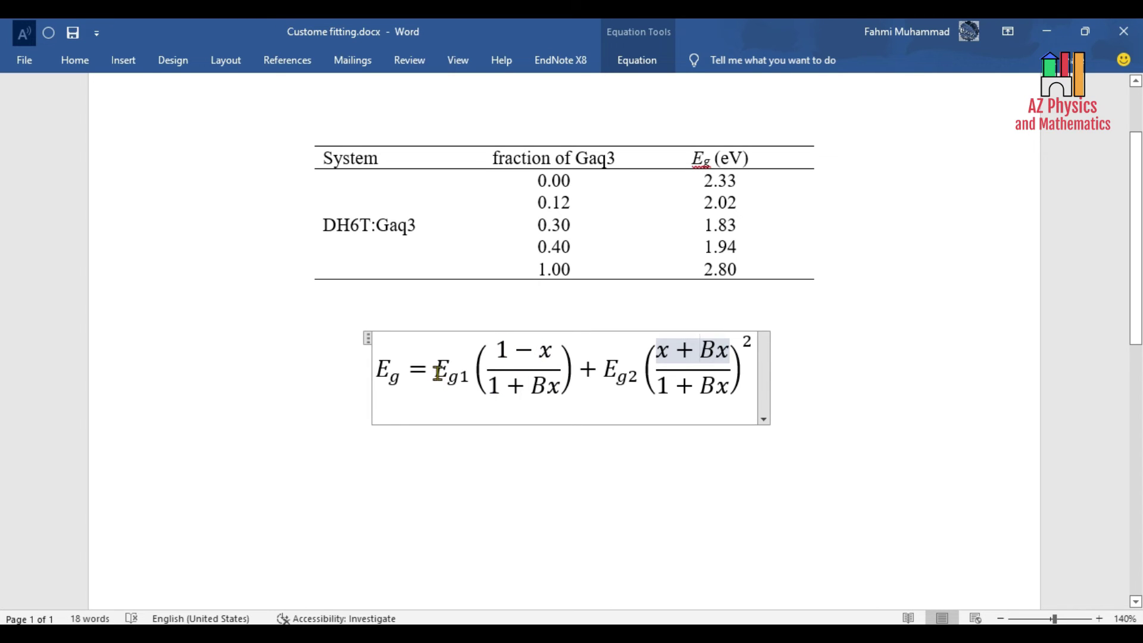
left_click_drag(437, 372, 471, 384)
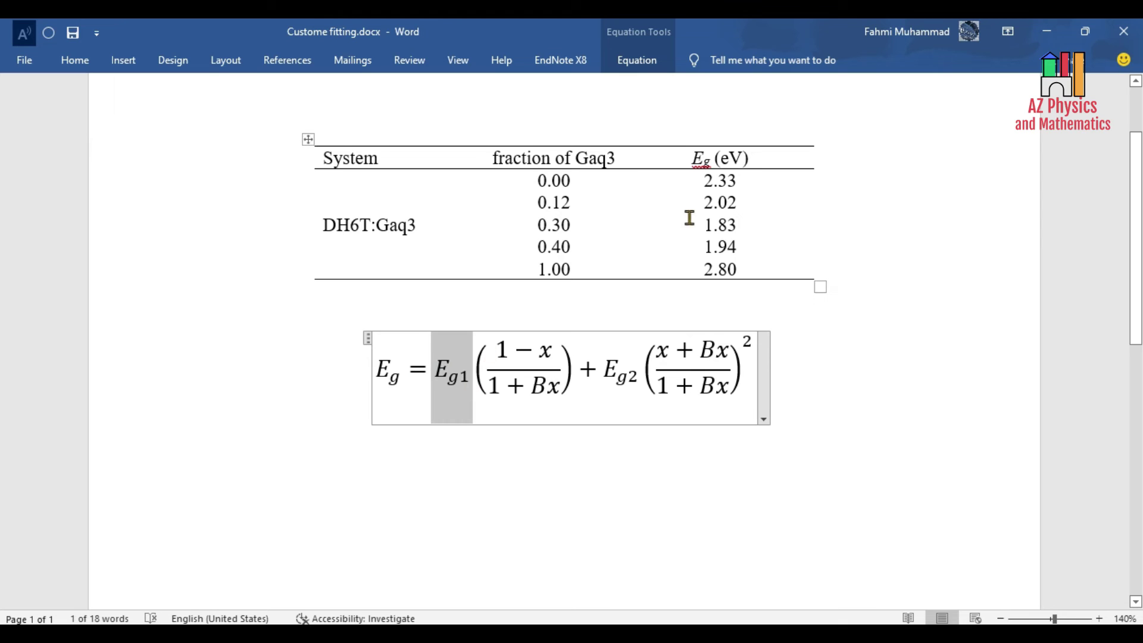
left_click(396, 377)
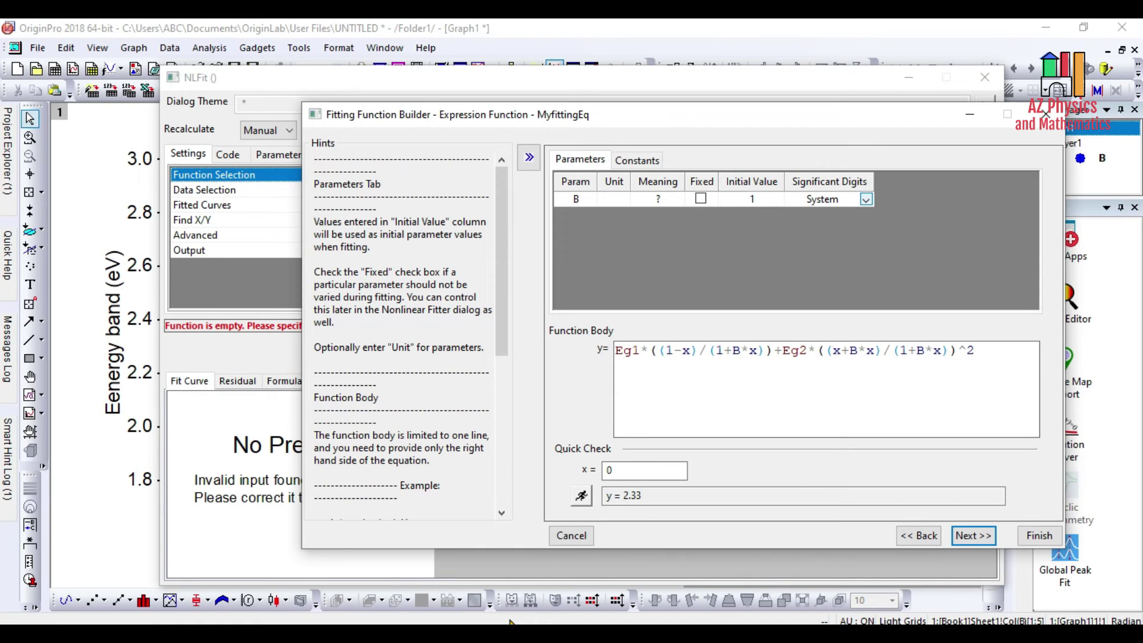
Finish the MyfittingEq function so NLFit uses it, and move the dialog to reveal the red fit curve.
left_click(616, 496)
left_click(878, 375)
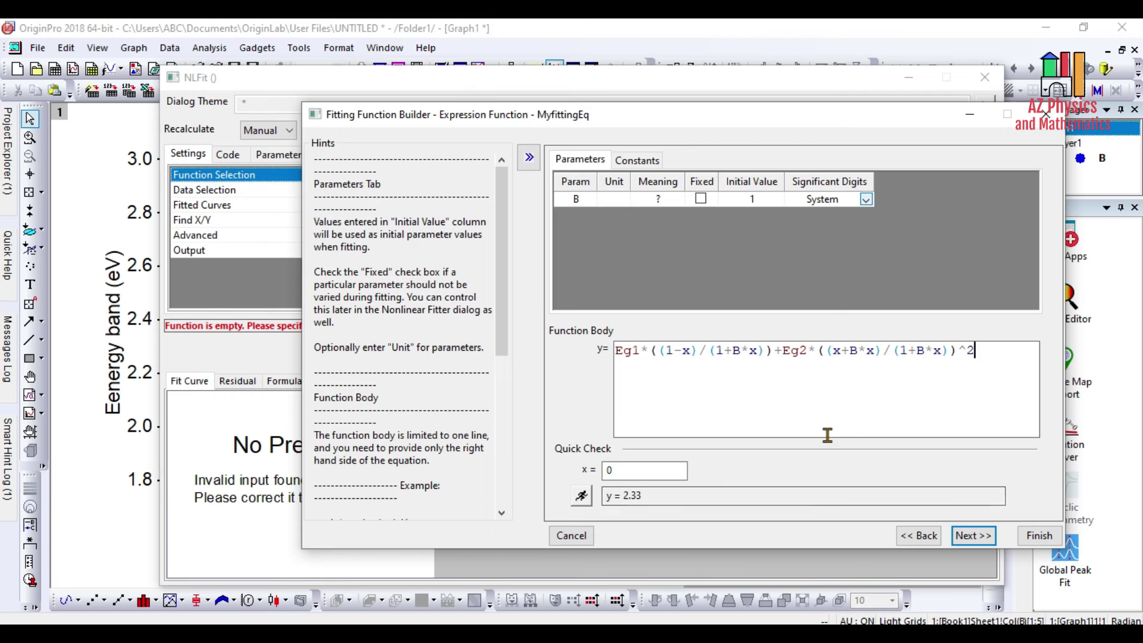
left_click(975, 535)
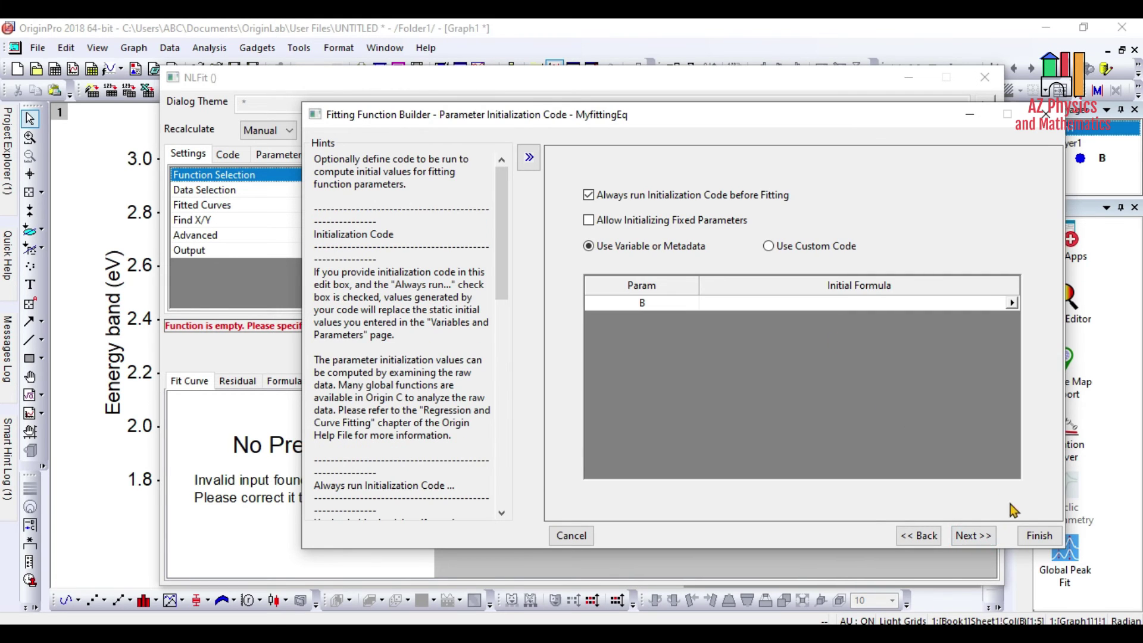
left_click(1039, 535)
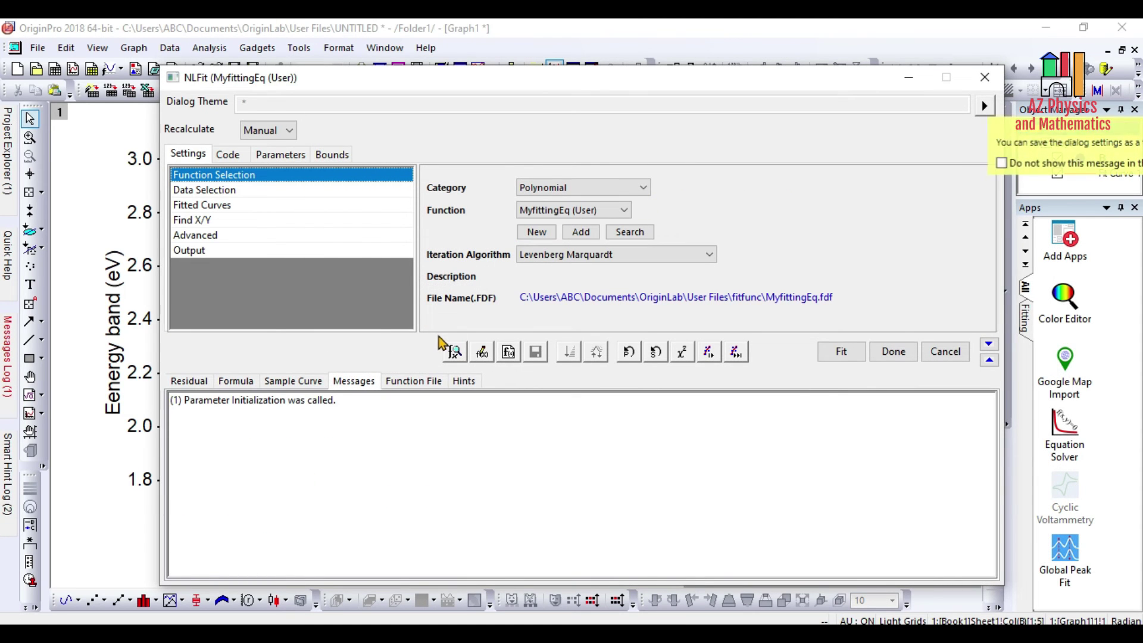
left_click_drag(400, 83, 839, 82)
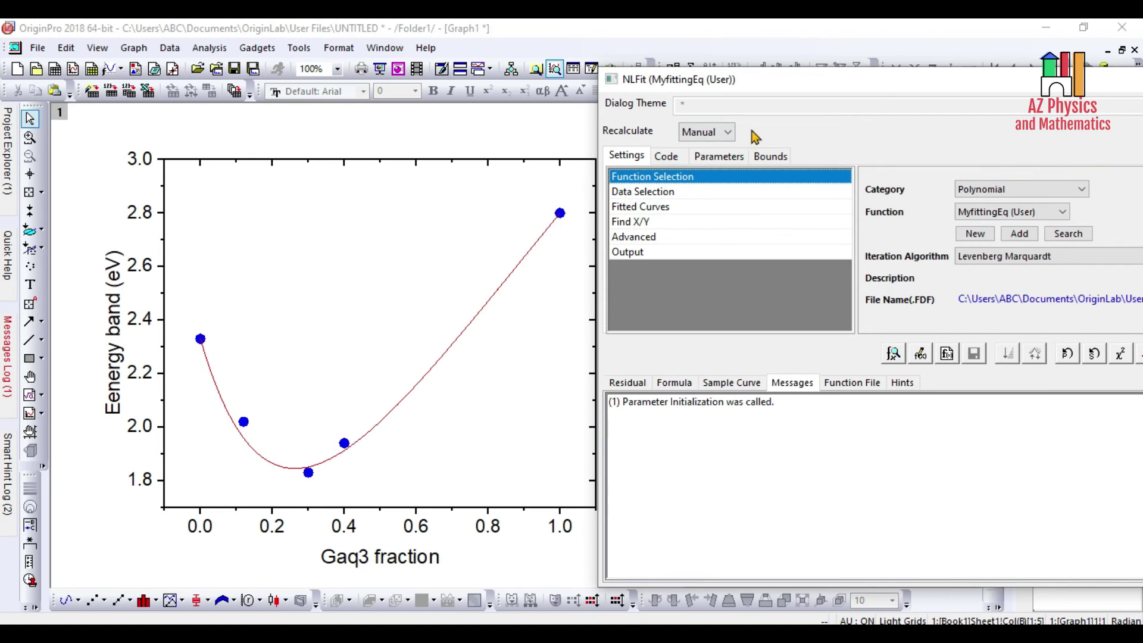
left_click_drag(773, 78, 581, 69)
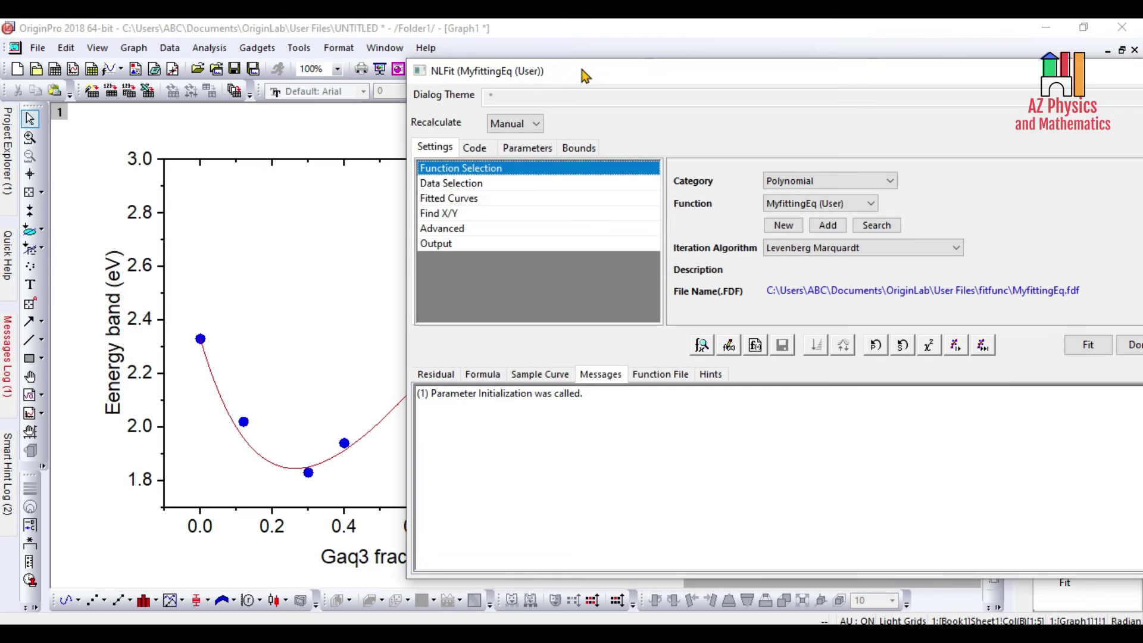
Check the fit parameter bounds, then return to the parameter table.
left_click(534, 154)
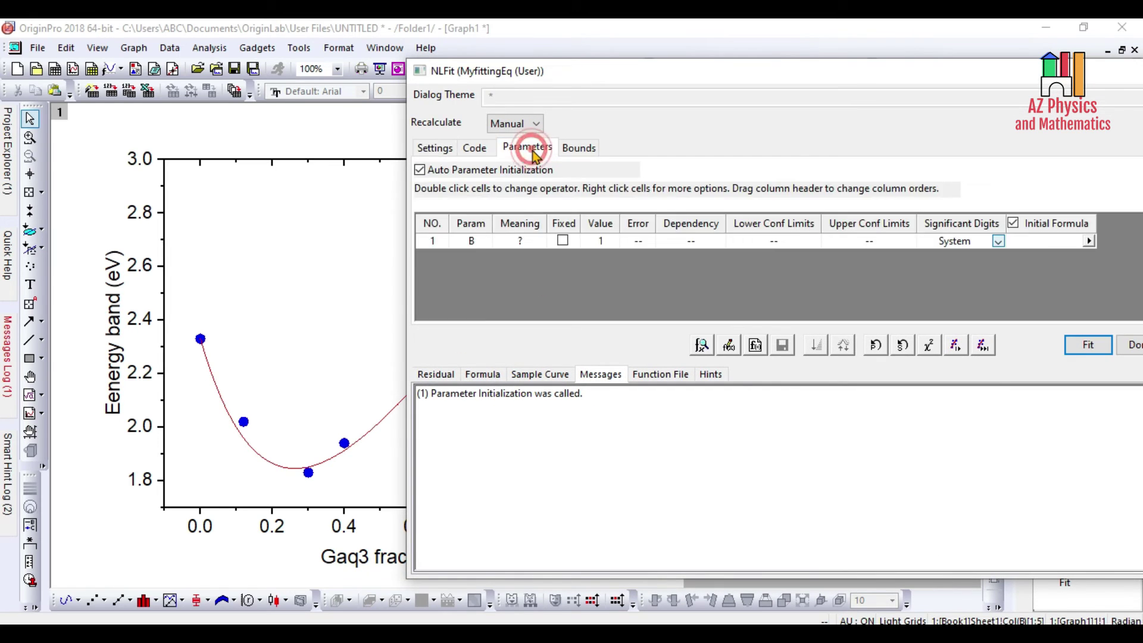
left_click(572, 152)
left_click(531, 147)
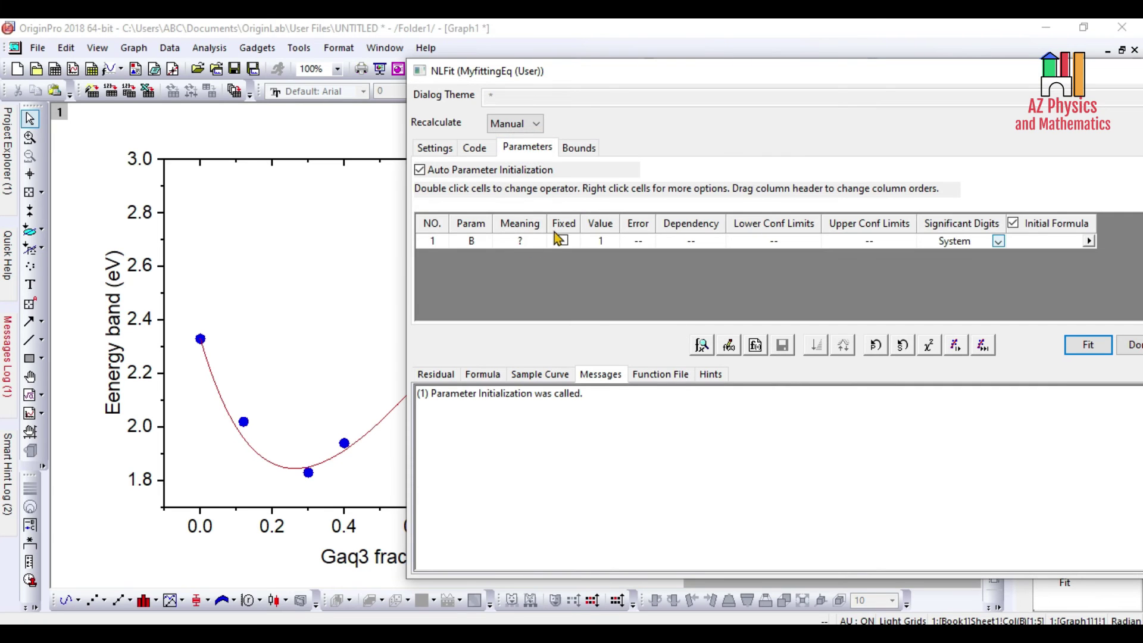
Compare against the x + Bx numerator in the Word equation, then select B's initial value of 1.
key("alt+Tab")
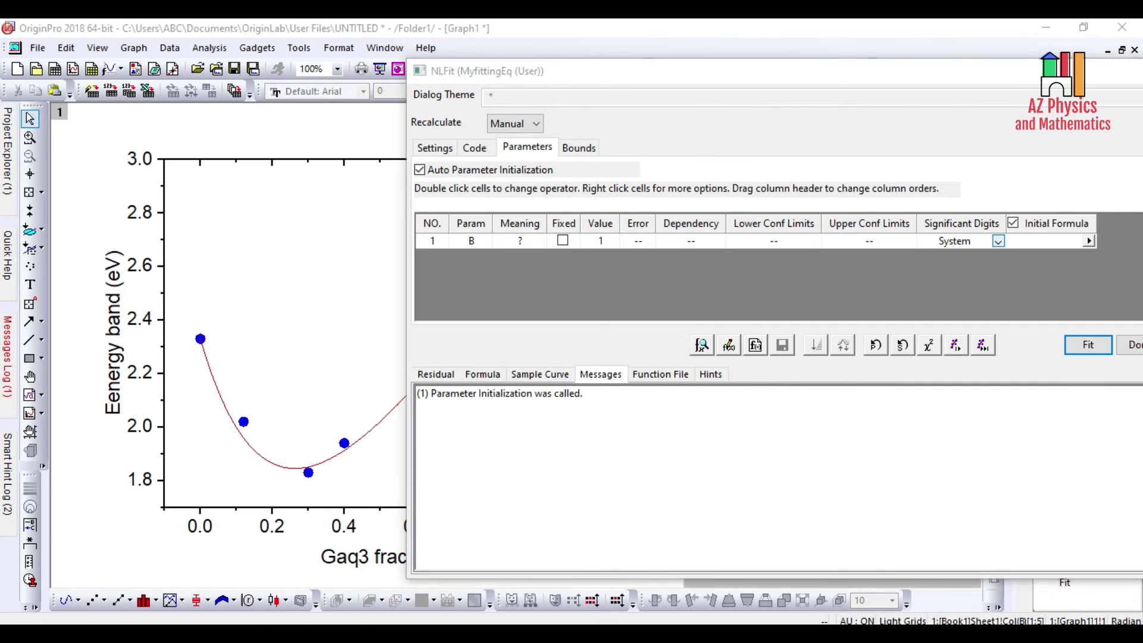
left_click_drag(693, 355, 728, 353)
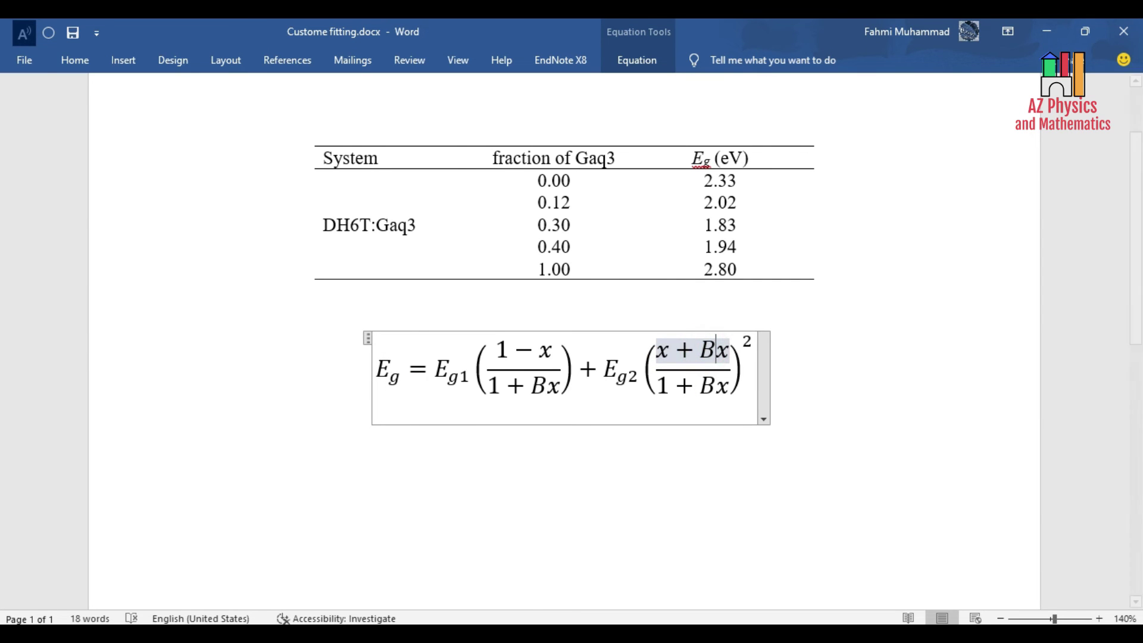
key("alt+Tab")
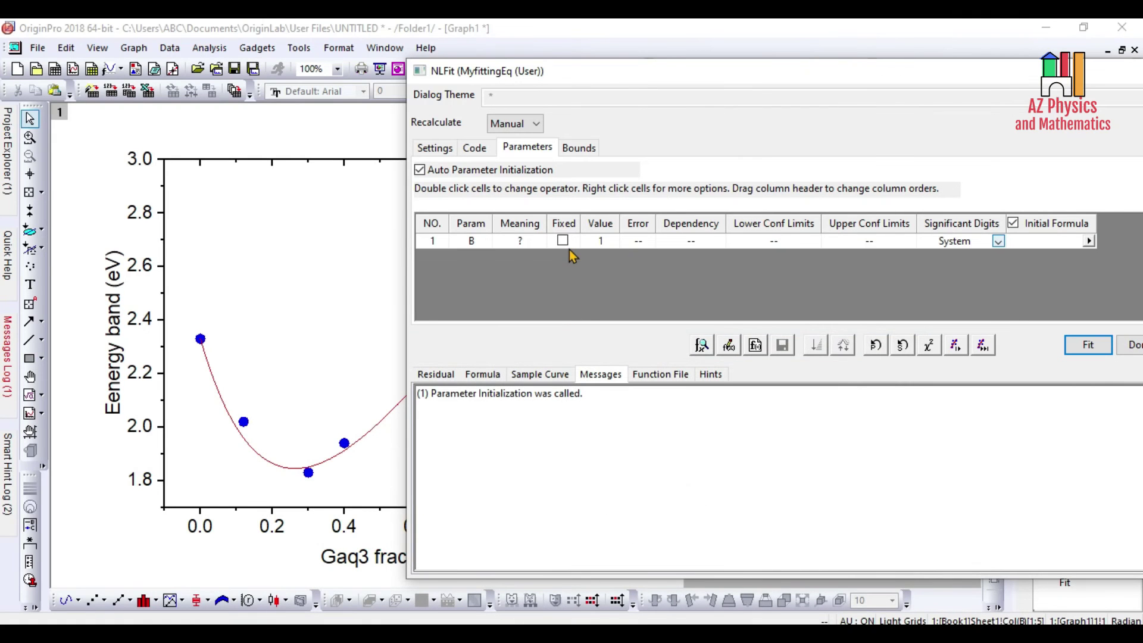
left_click(600, 241)
Calculate the reduced chi-square three times, confirming about 0.00122 with B at 1.
left_click_drag(724, 74, 510, 87)
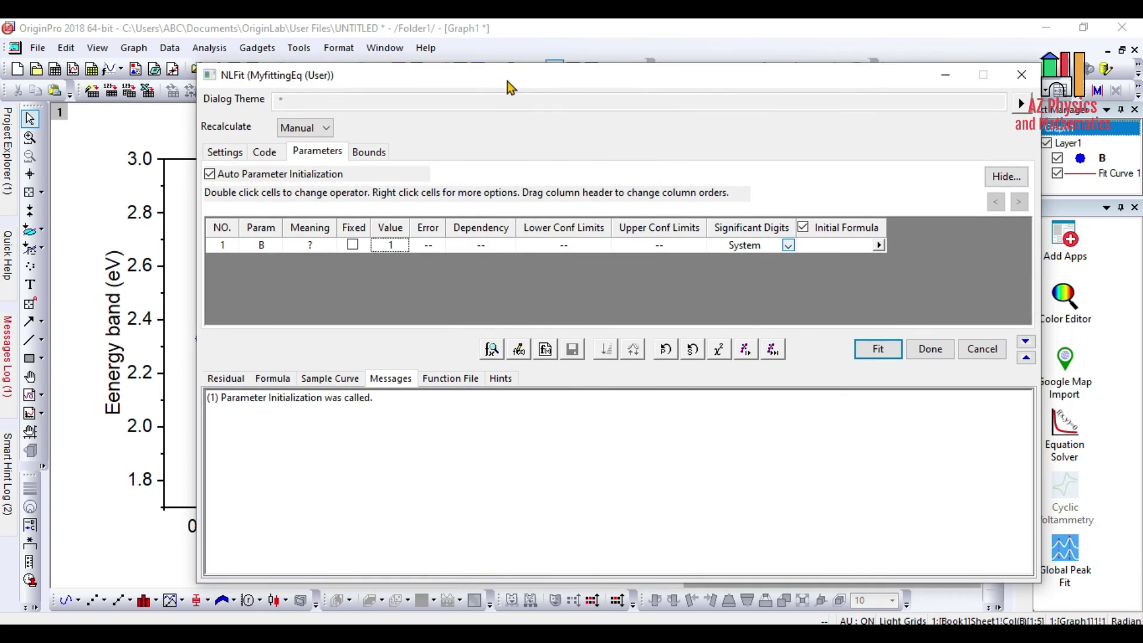
left_click(718, 349)
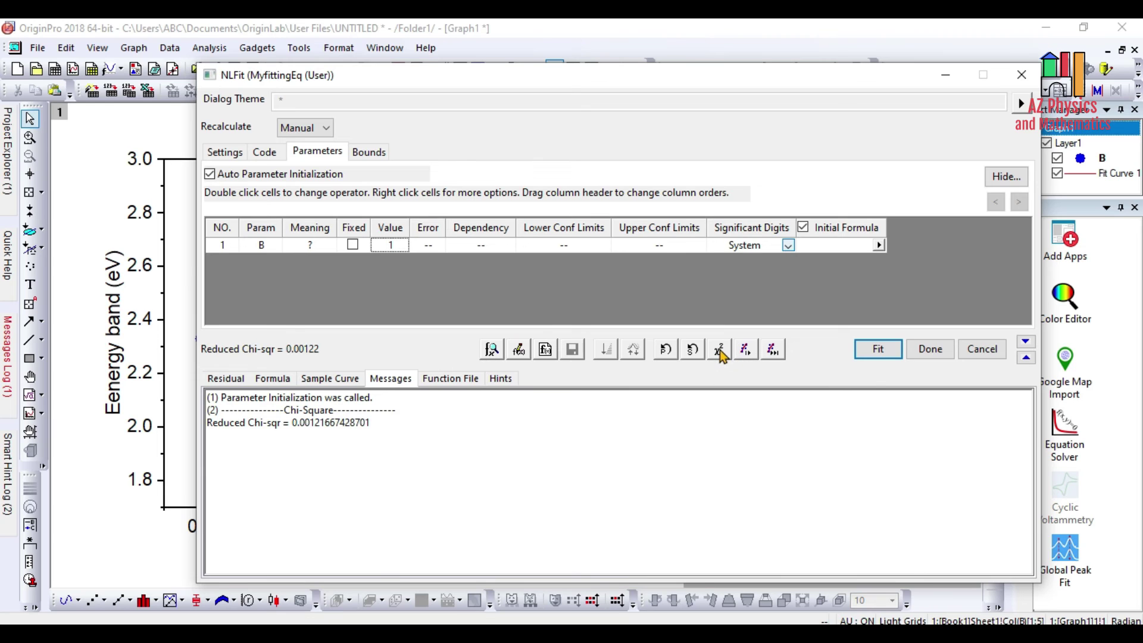
left_click(718, 349)
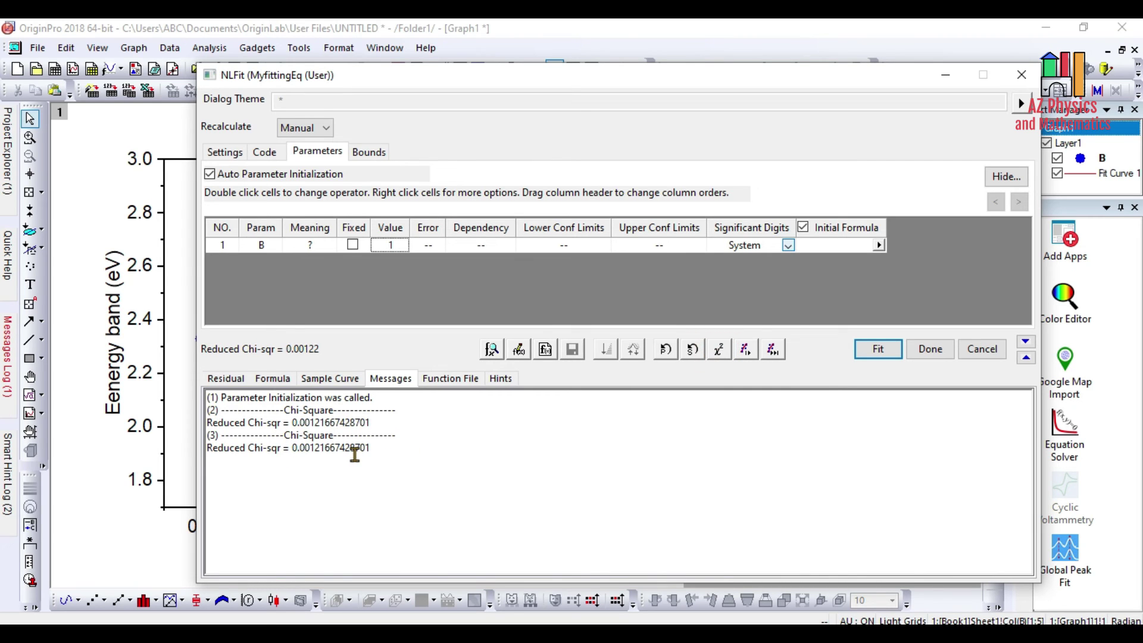
left_click(717, 352)
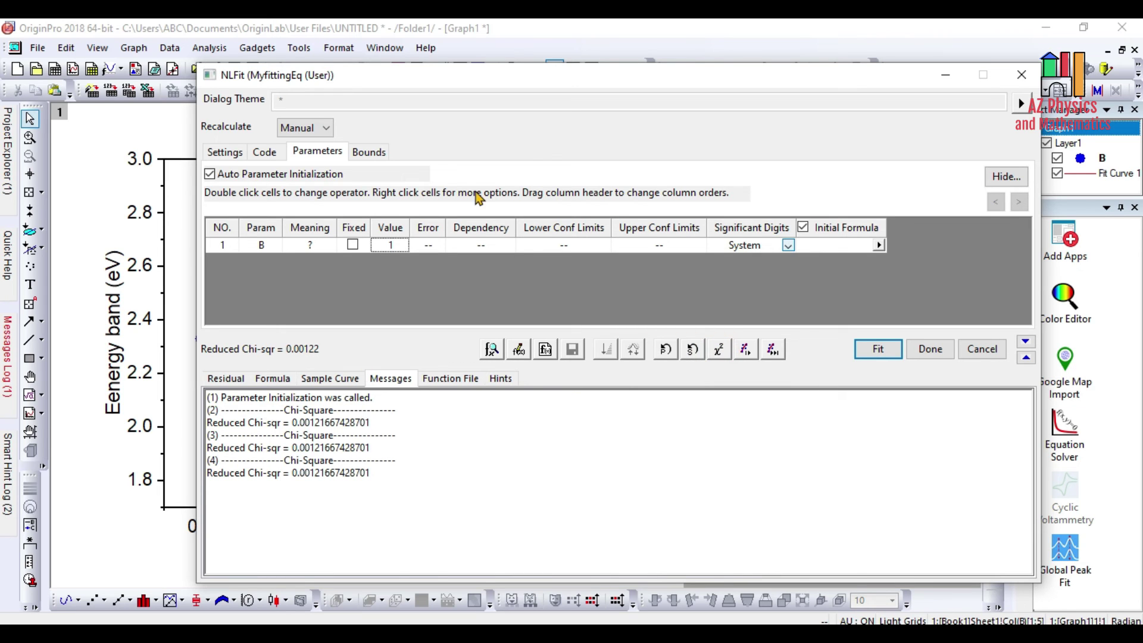
mouse_move(453, 78)
left_mouse_down()
mouse_move(650, 175)
mouse_move(625, 123)
mouse_move(627, 66)
mouse_move(466, 61)
left_mouse_up()
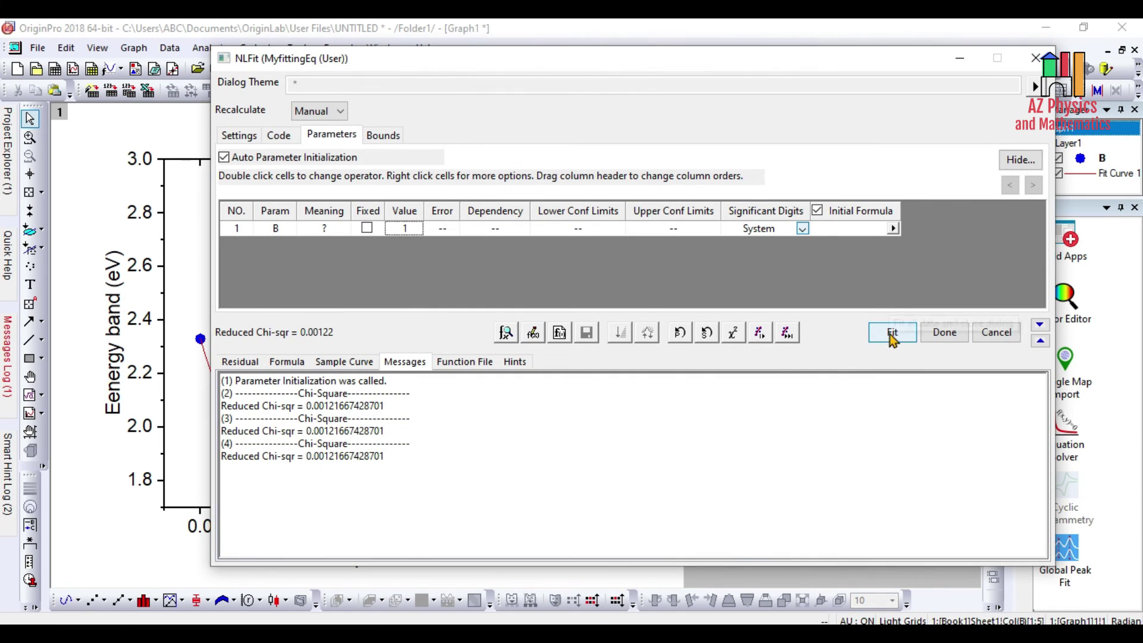
Run the fit, then enlarge the results table (B = 0.8097, R-square 0.99316) and move it right of the plot.
left_click(889, 335)
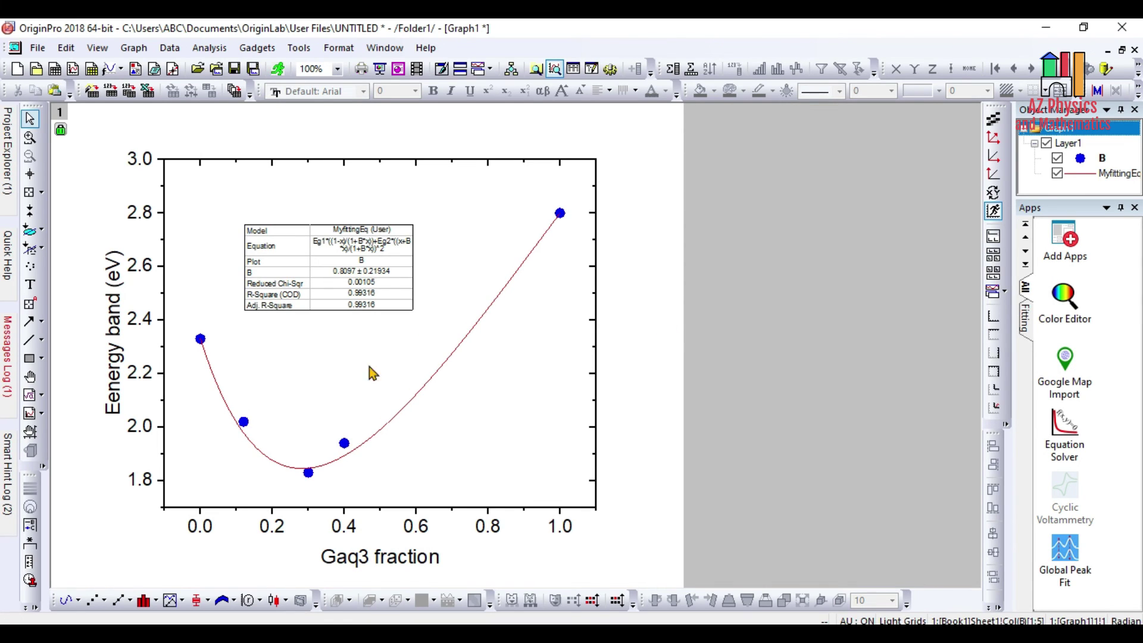
left_click(405, 279)
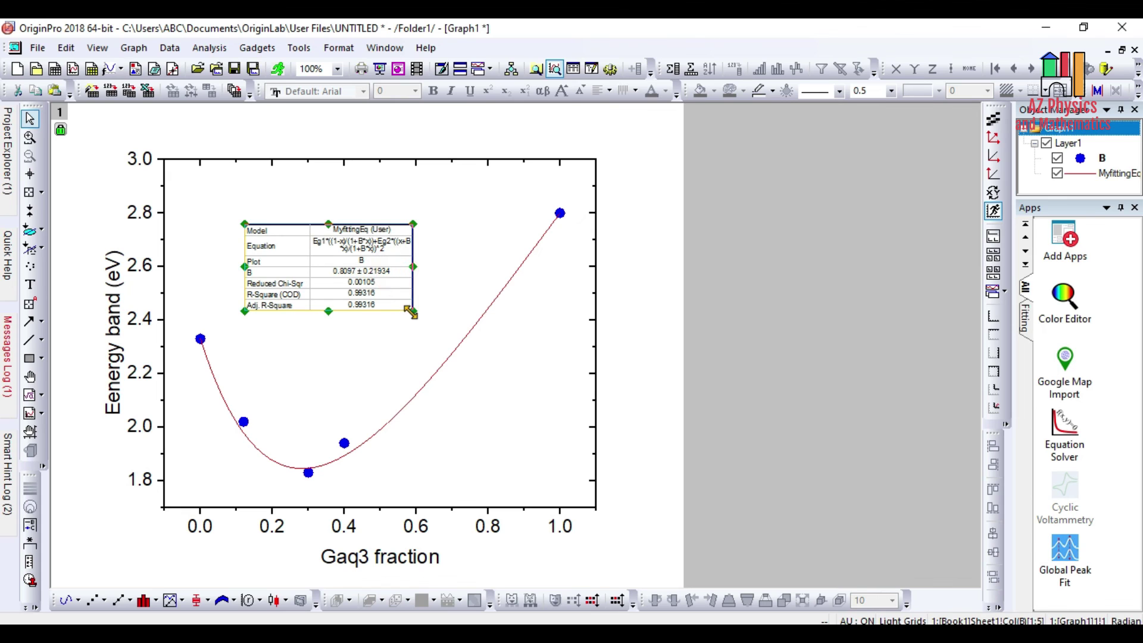
left_click_drag(411, 311, 568, 391)
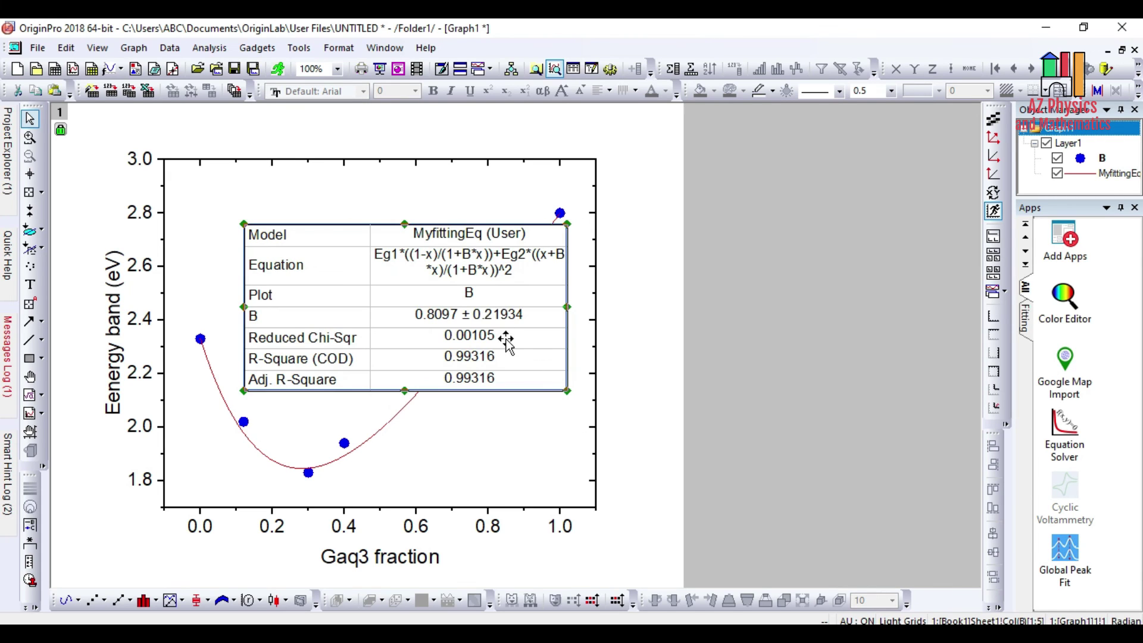
left_click_drag(304, 240, 711, 177)
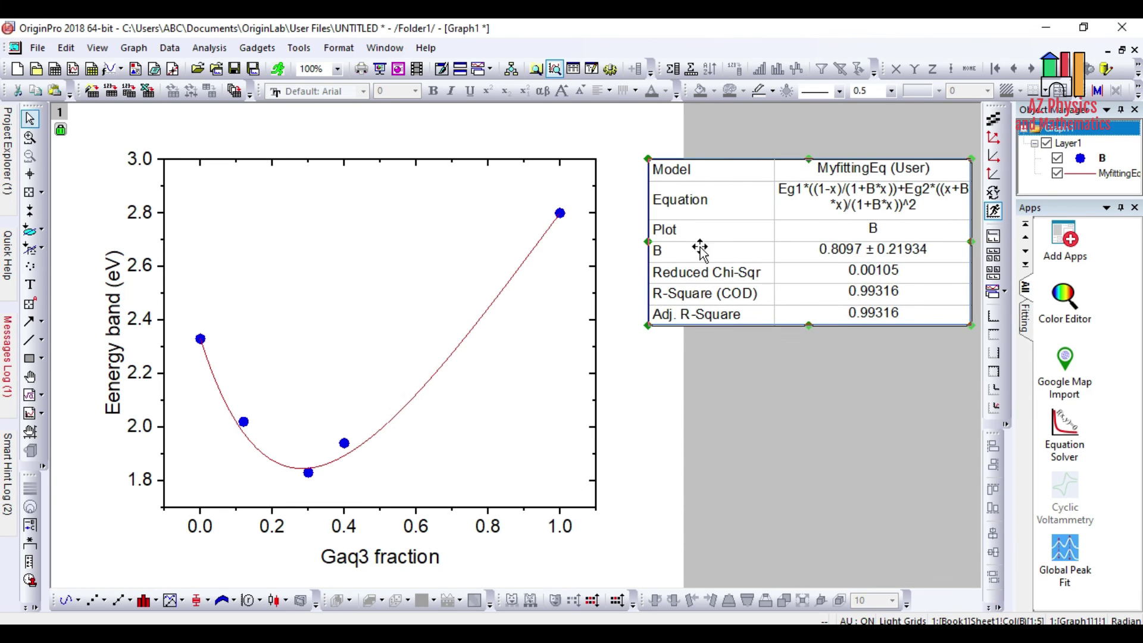
left_click(668, 253)
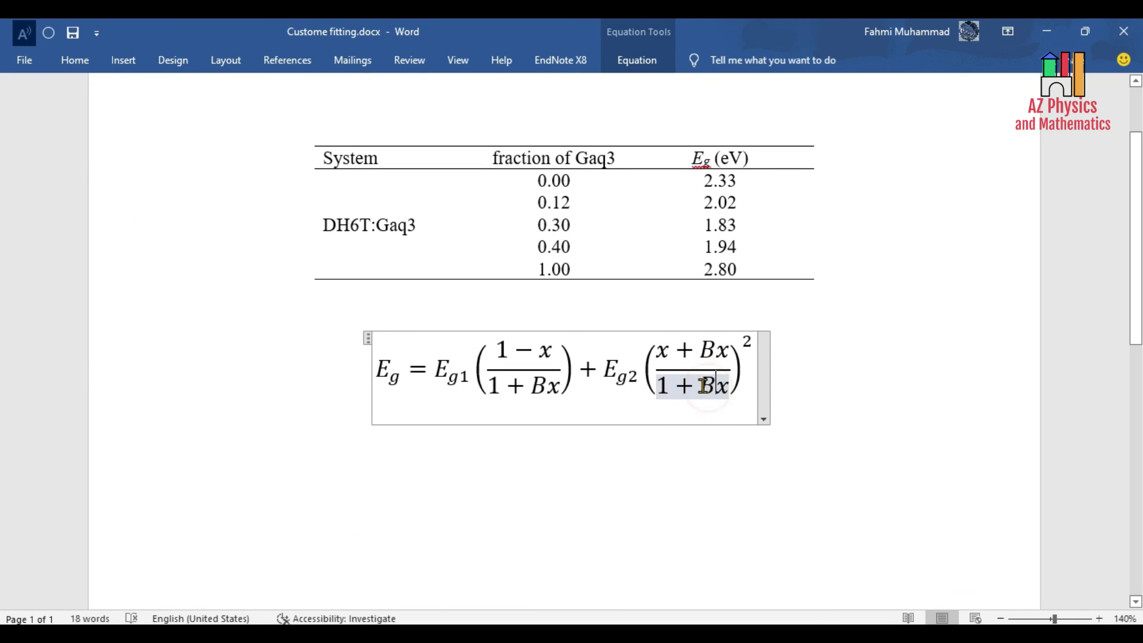
left_click(707, 386)
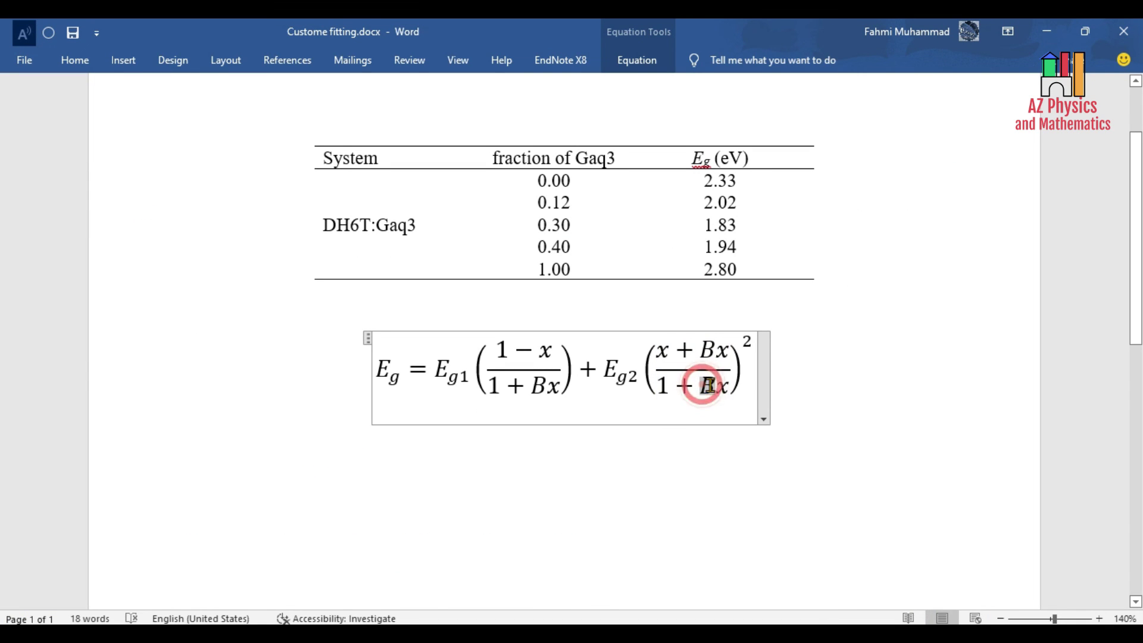
left_click(571, 634)
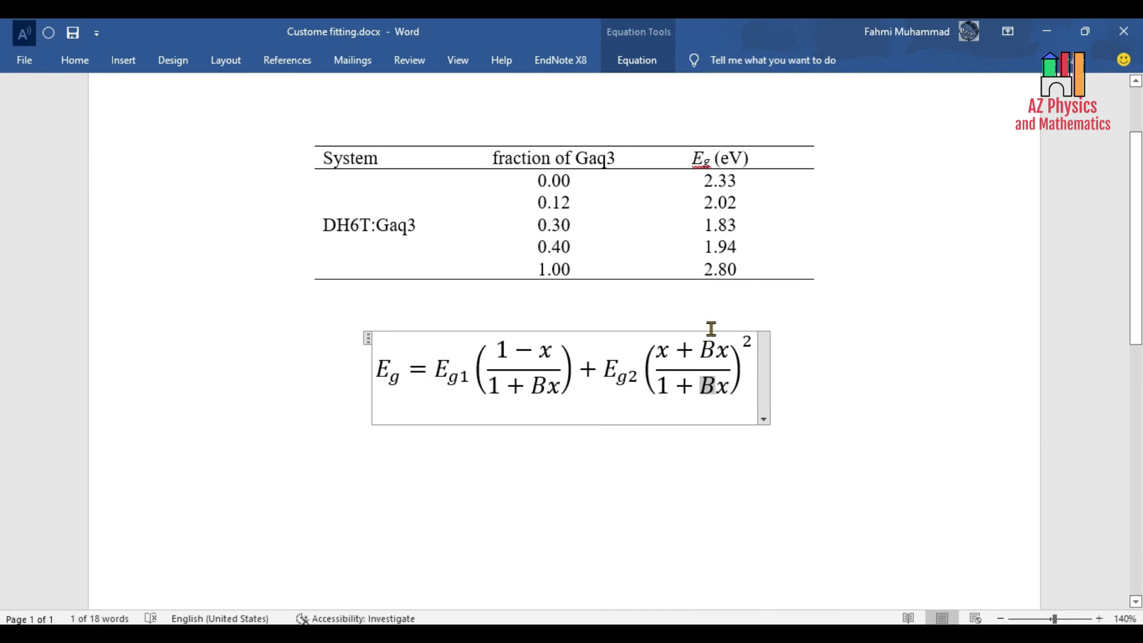
double_click(704, 352)
double_click(712, 353)
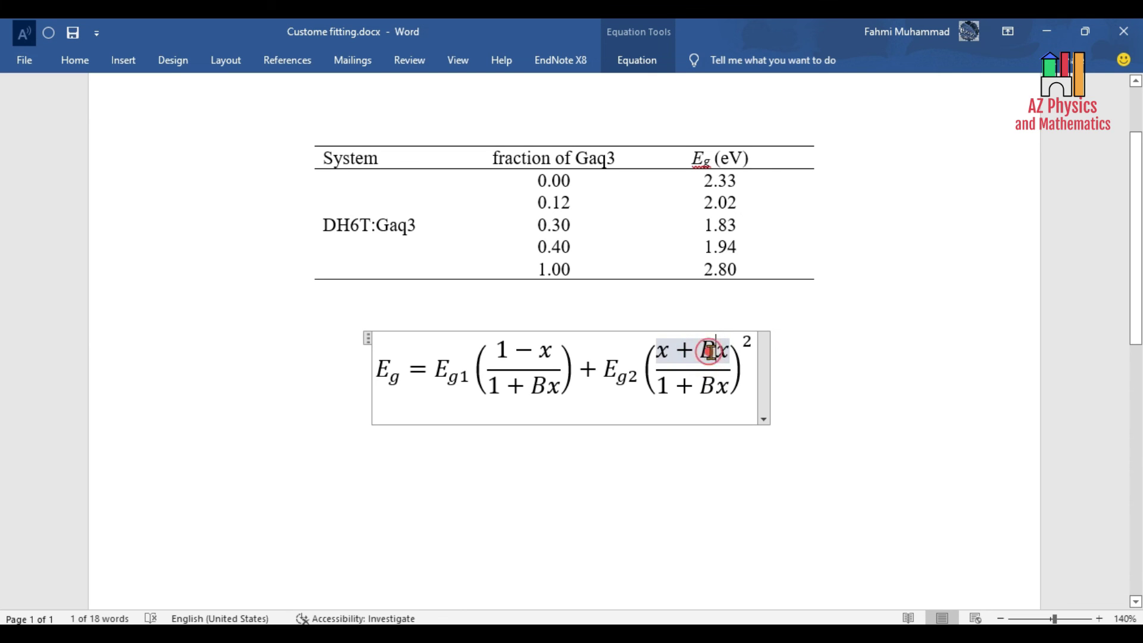
double_click(713, 352)
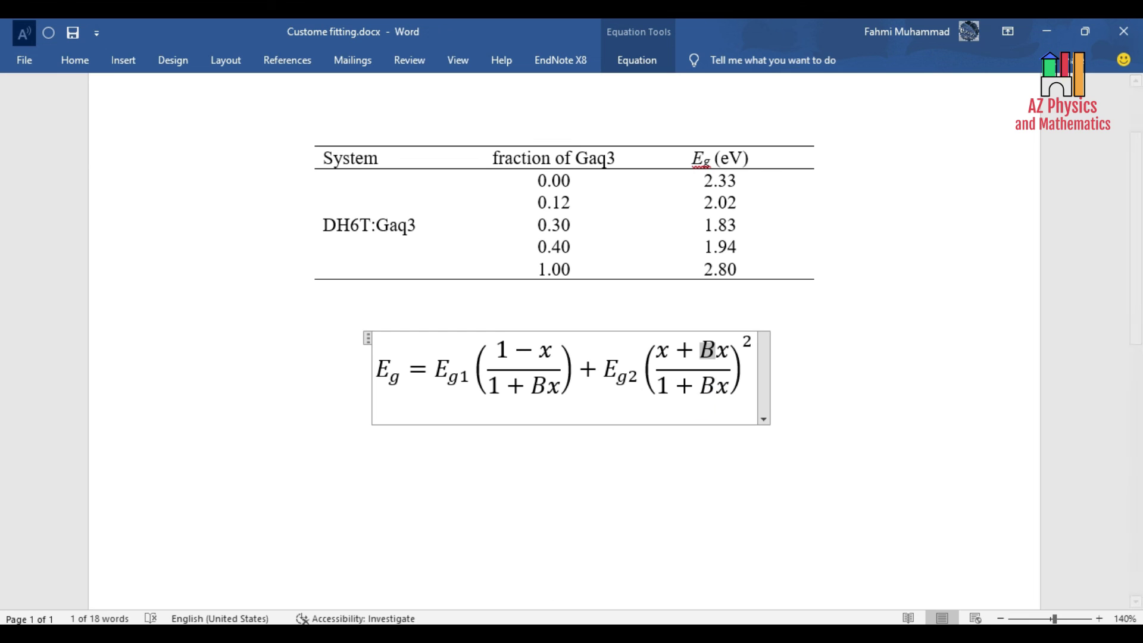
mouse_move(530, 637)
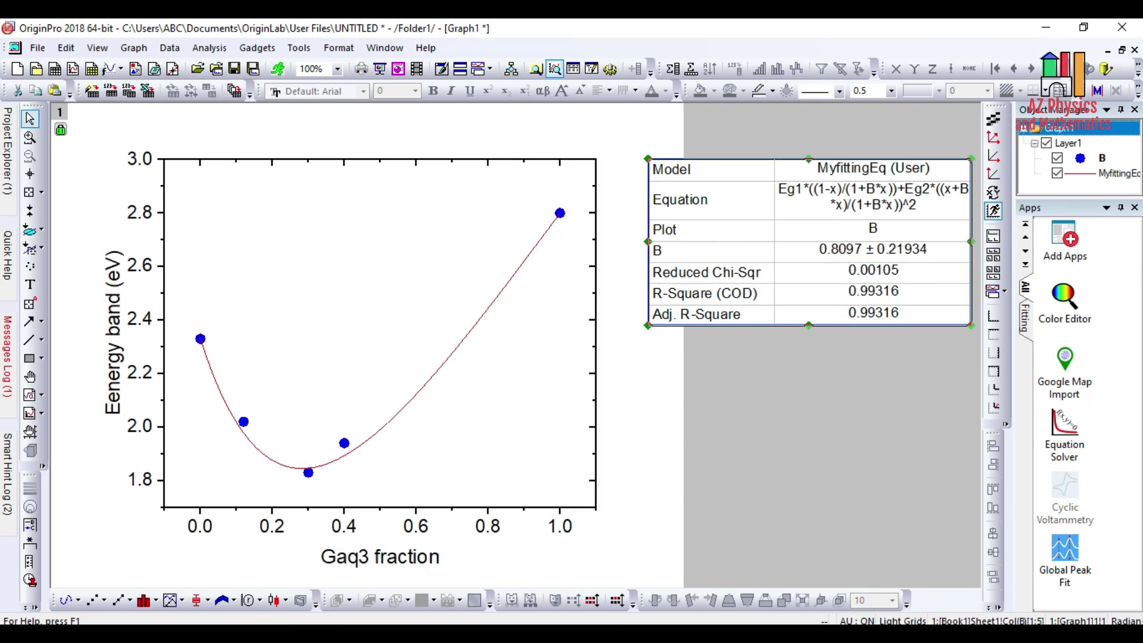
Set the red fit curve's line width to 3, after first trying 1.5.
left_click(465, 332)
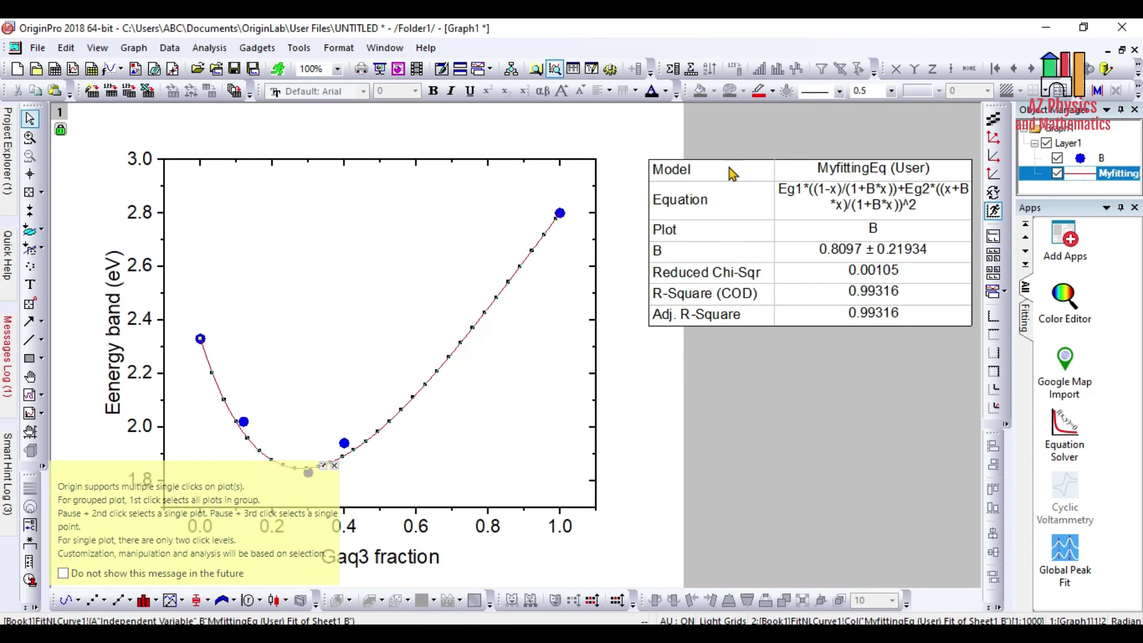
left_click(891, 91)
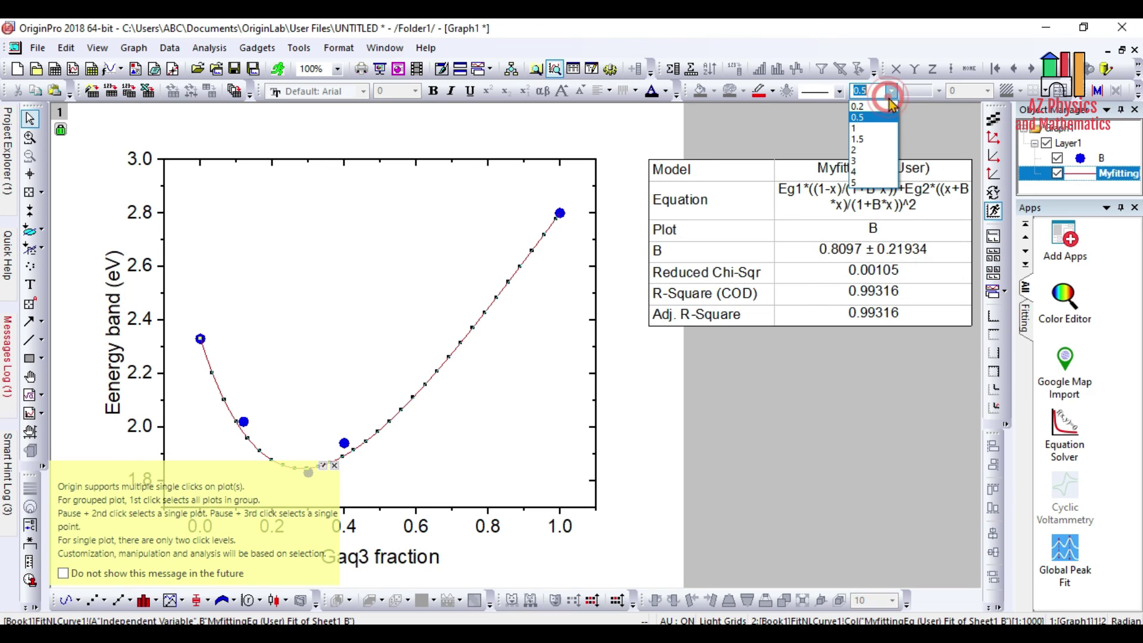
left_click(873, 136)
left_click(740, 395)
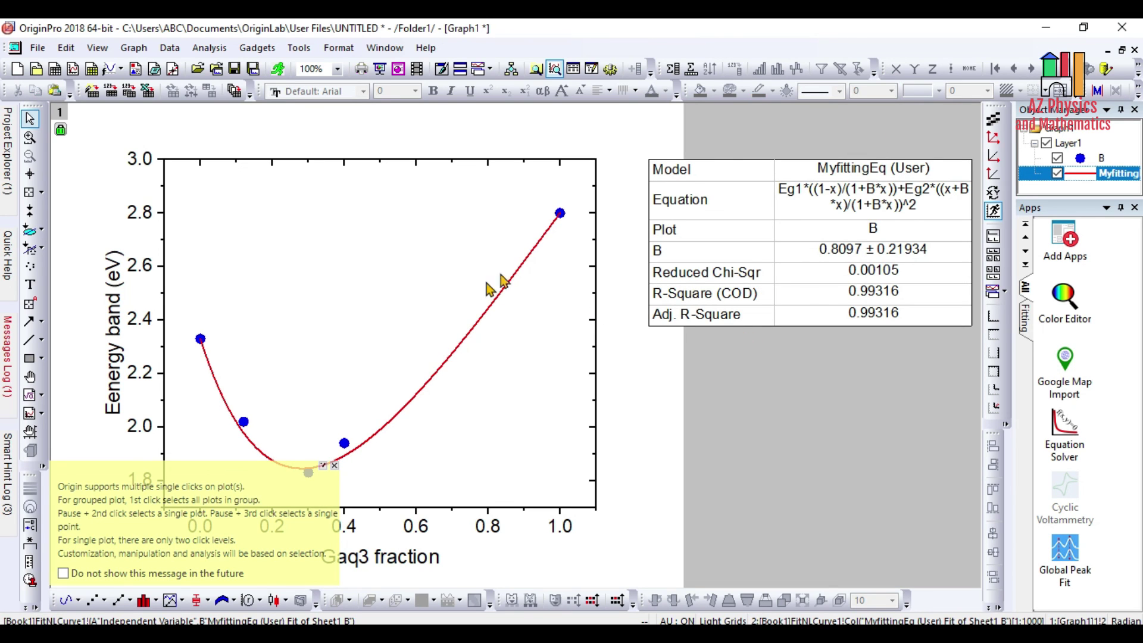
left_click(527, 260)
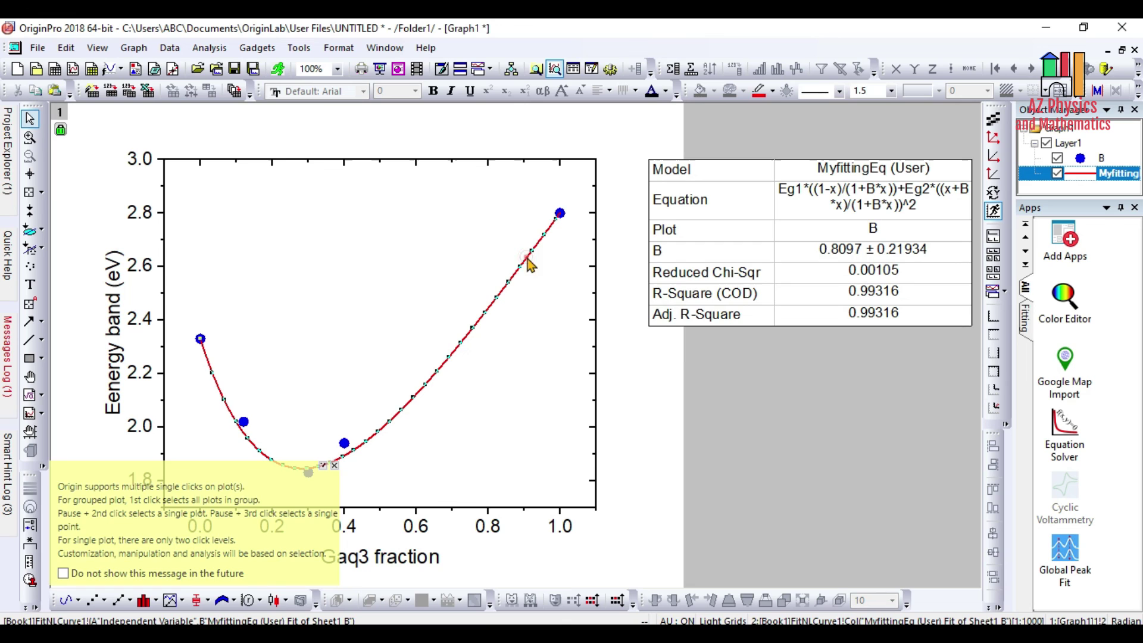
left_click(891, 91)
left_click(870, 159)
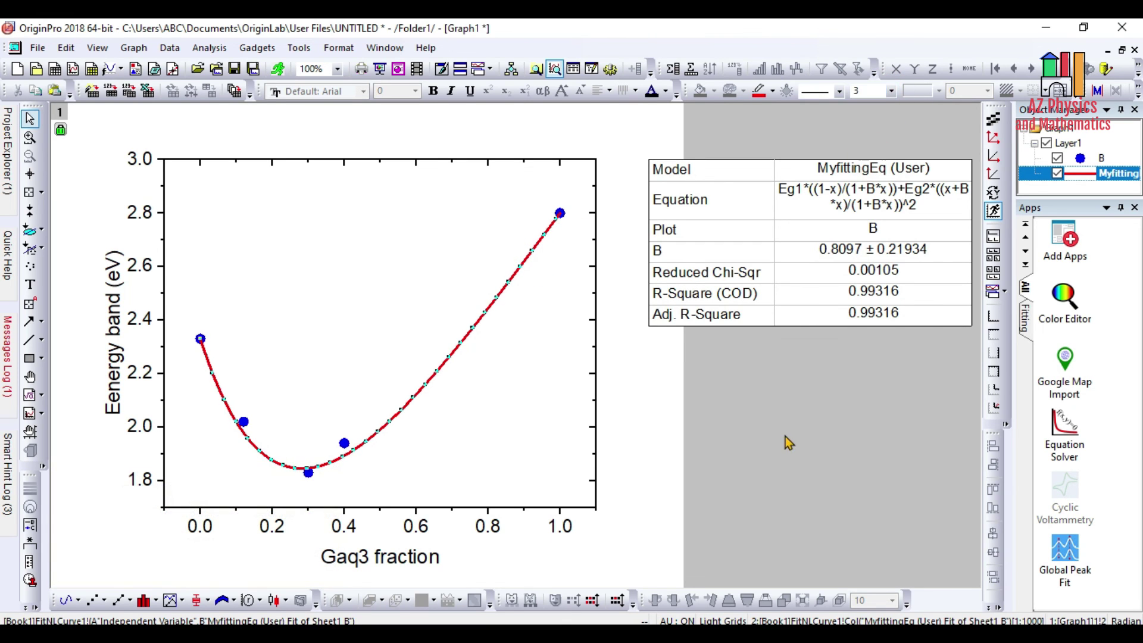
left_click(783, 435)
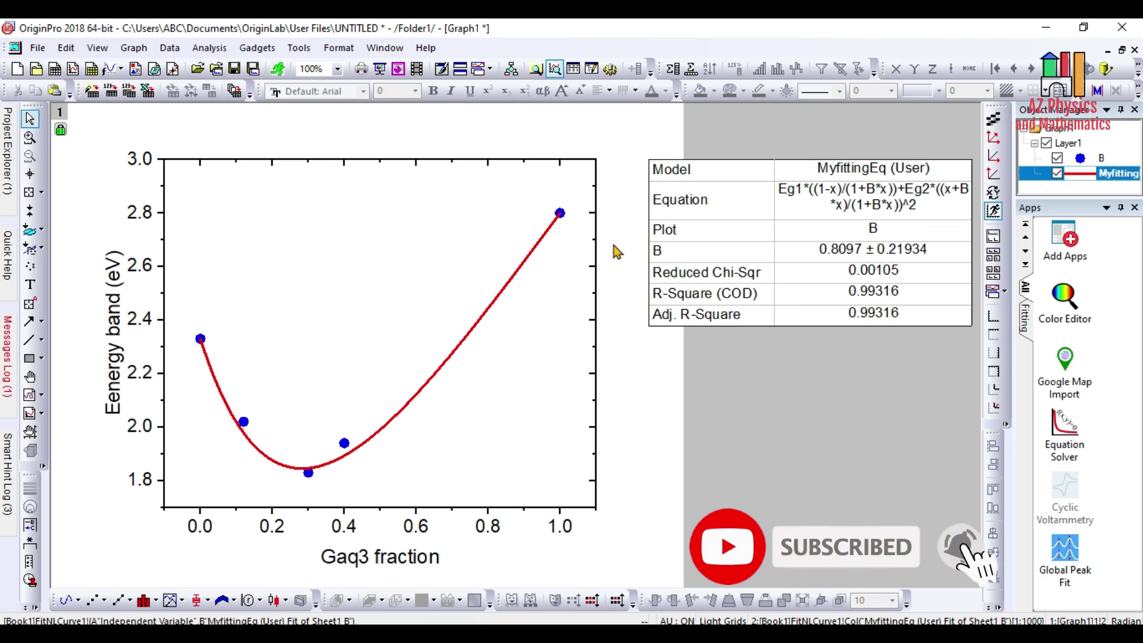
left_click(221, 393)
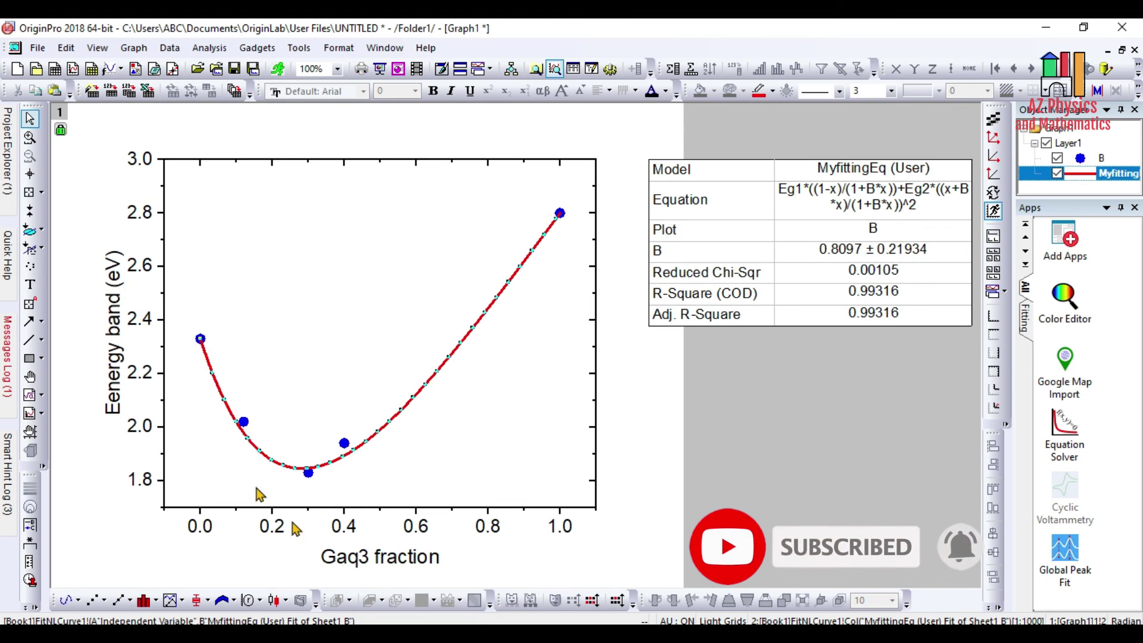